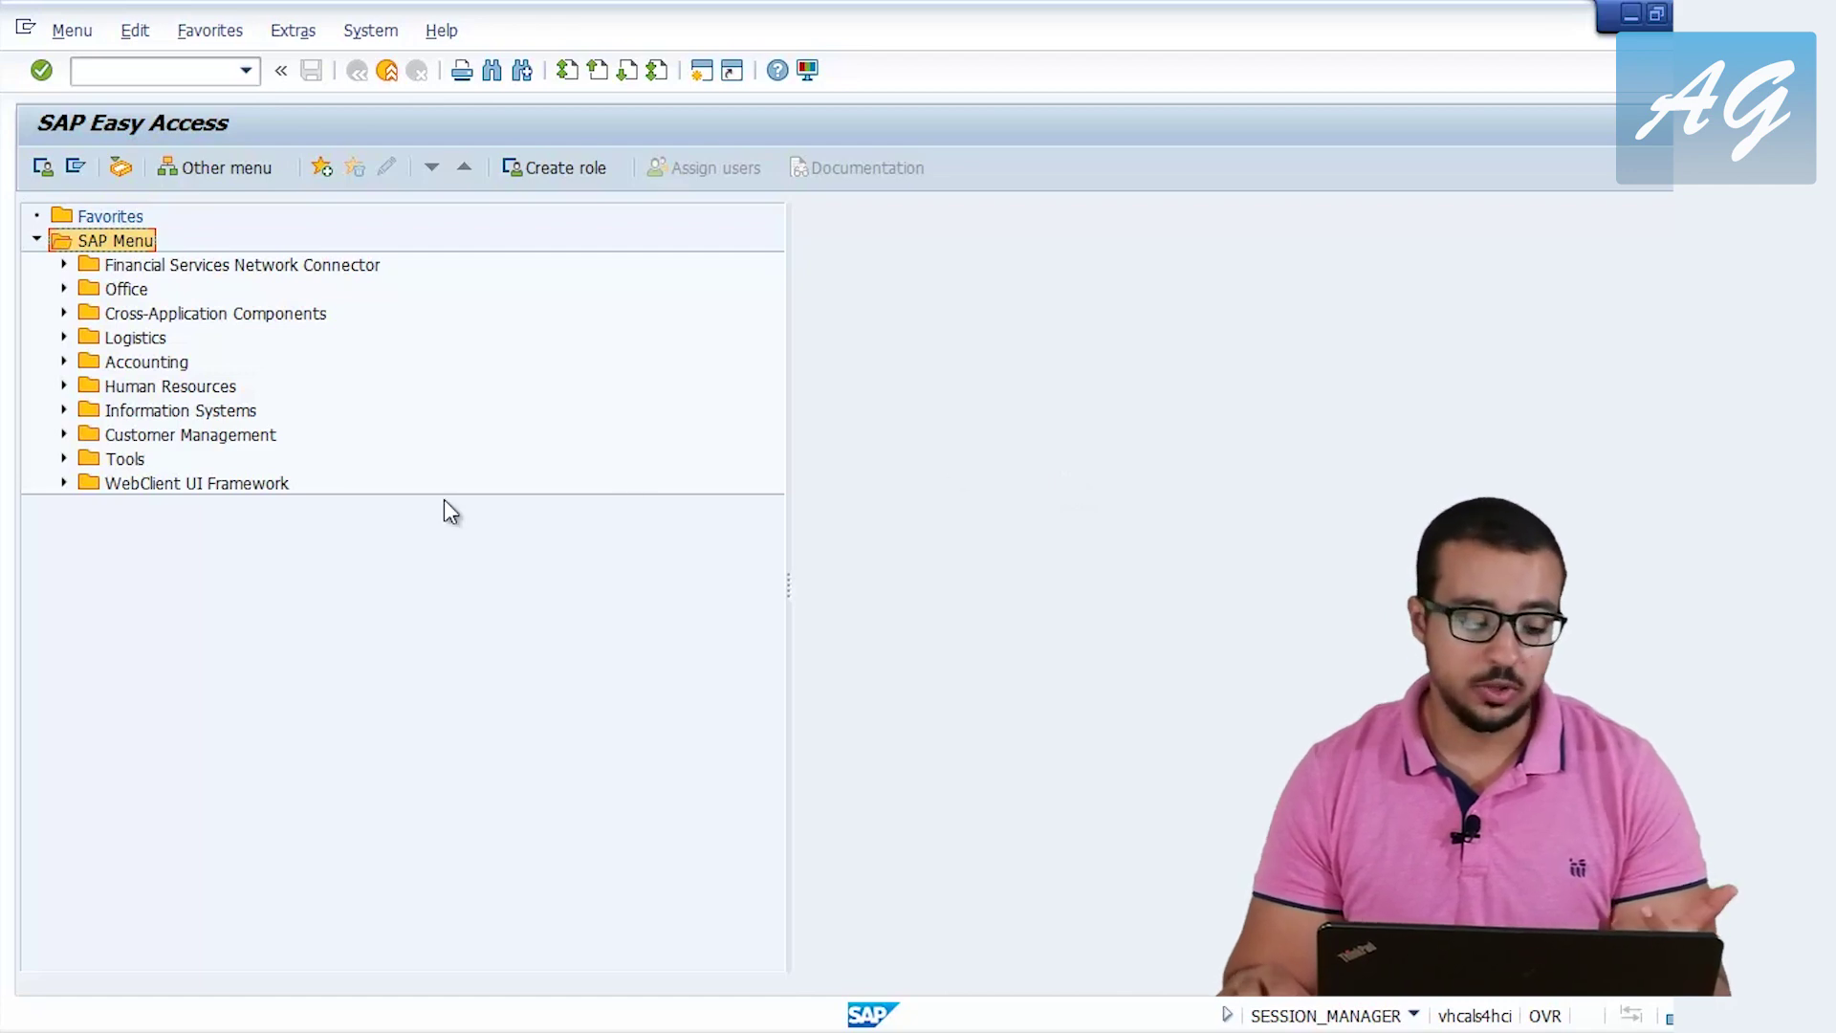
Open transaction F-48 - Down Payment from the Accounts Payable document entry functions in Financial Accounting
left_click(63, 361)
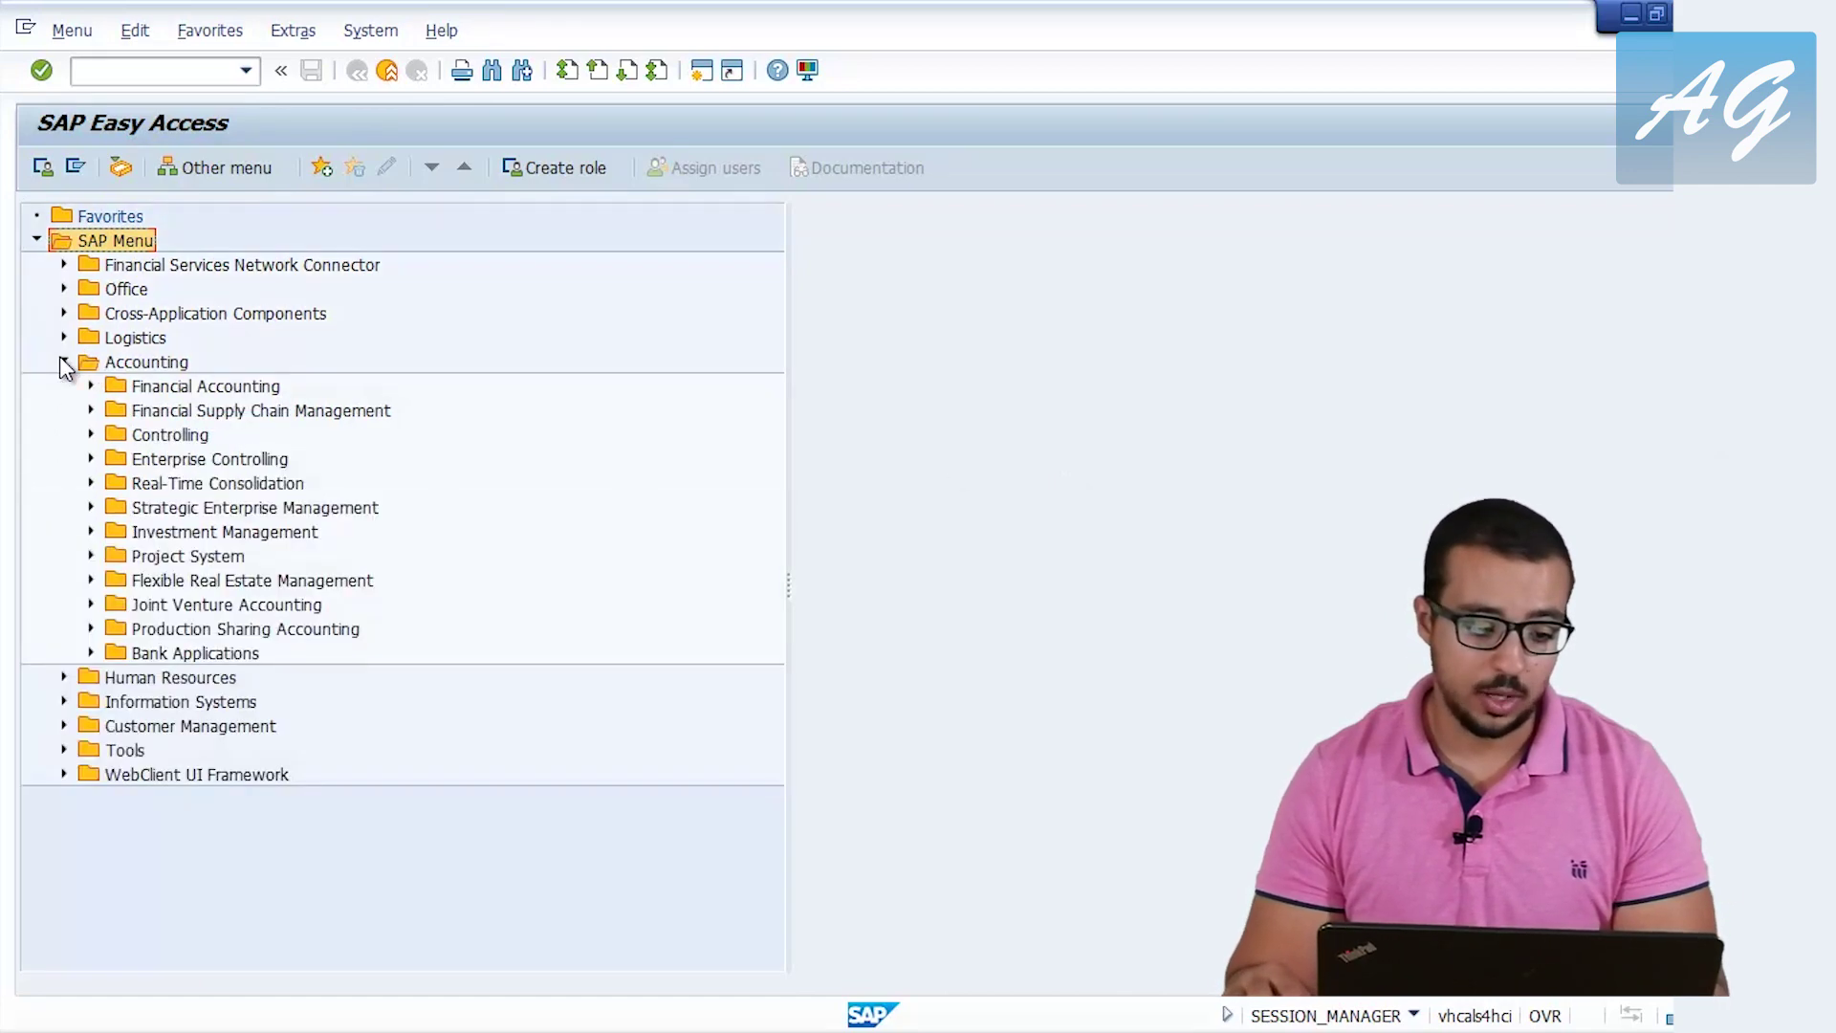
left_click(91, 386)
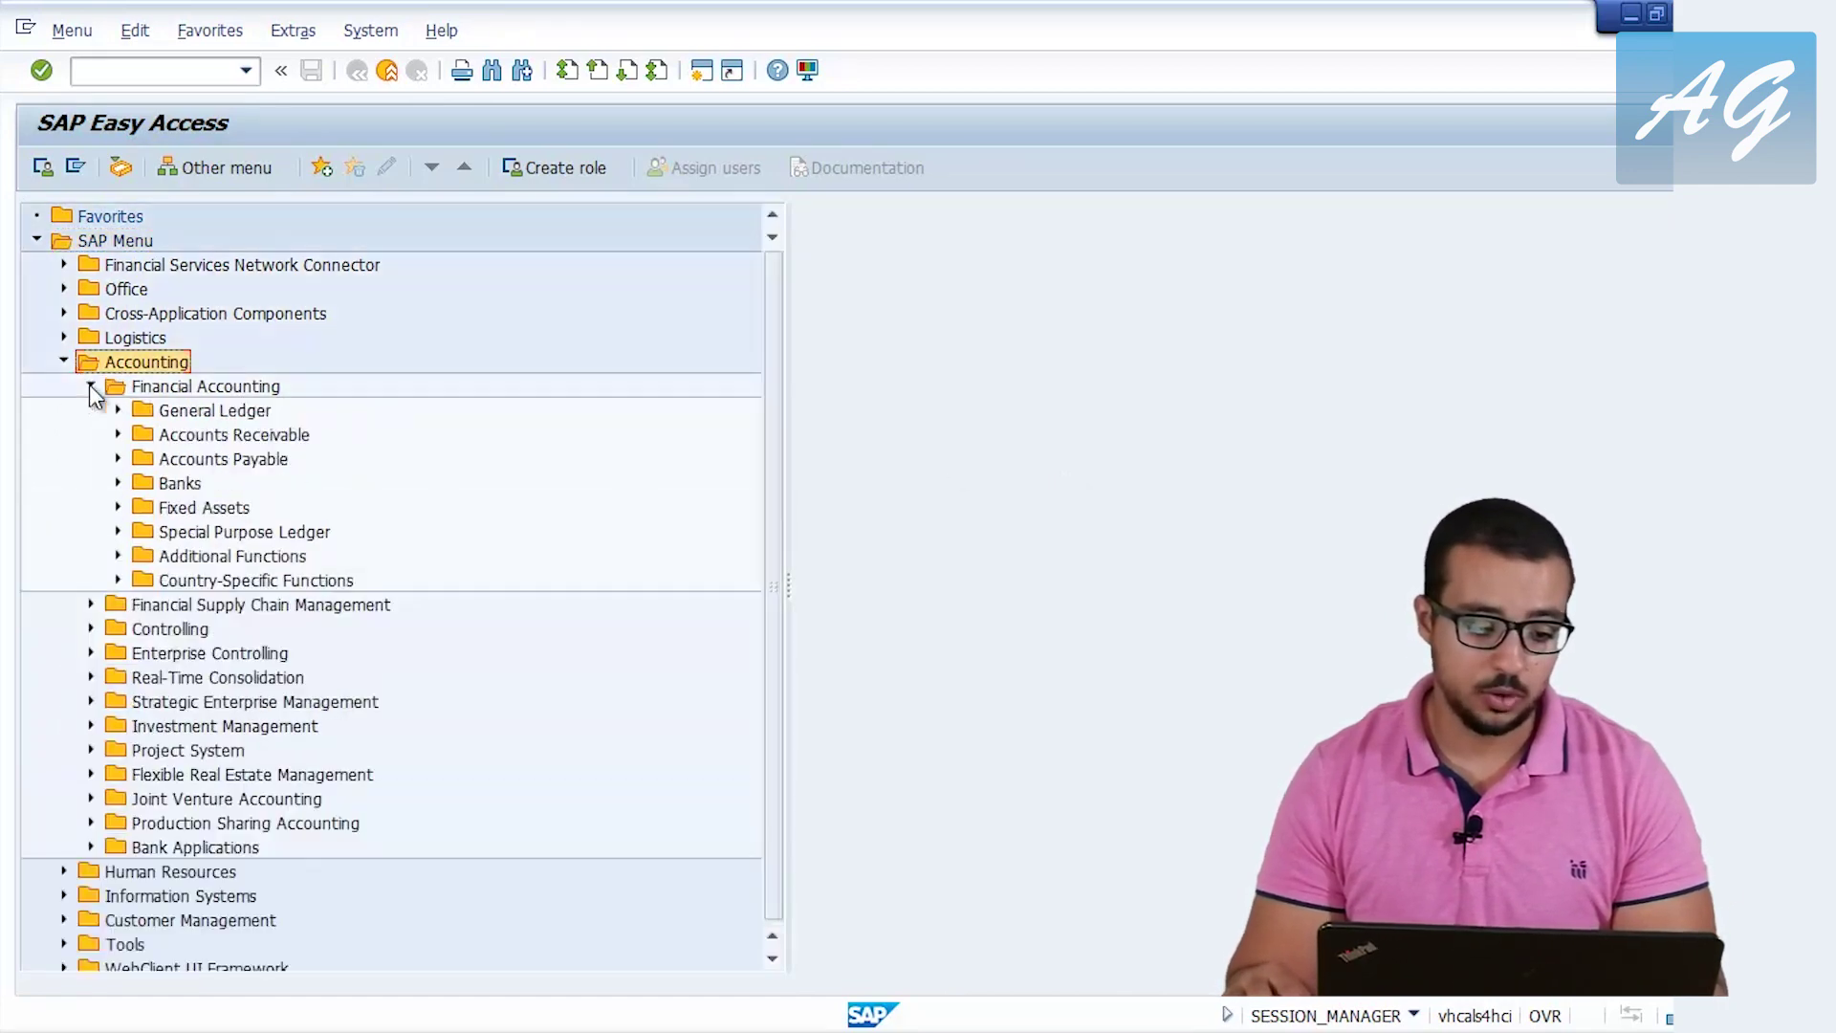
left_click(117, 459)
left_click(144, 483)
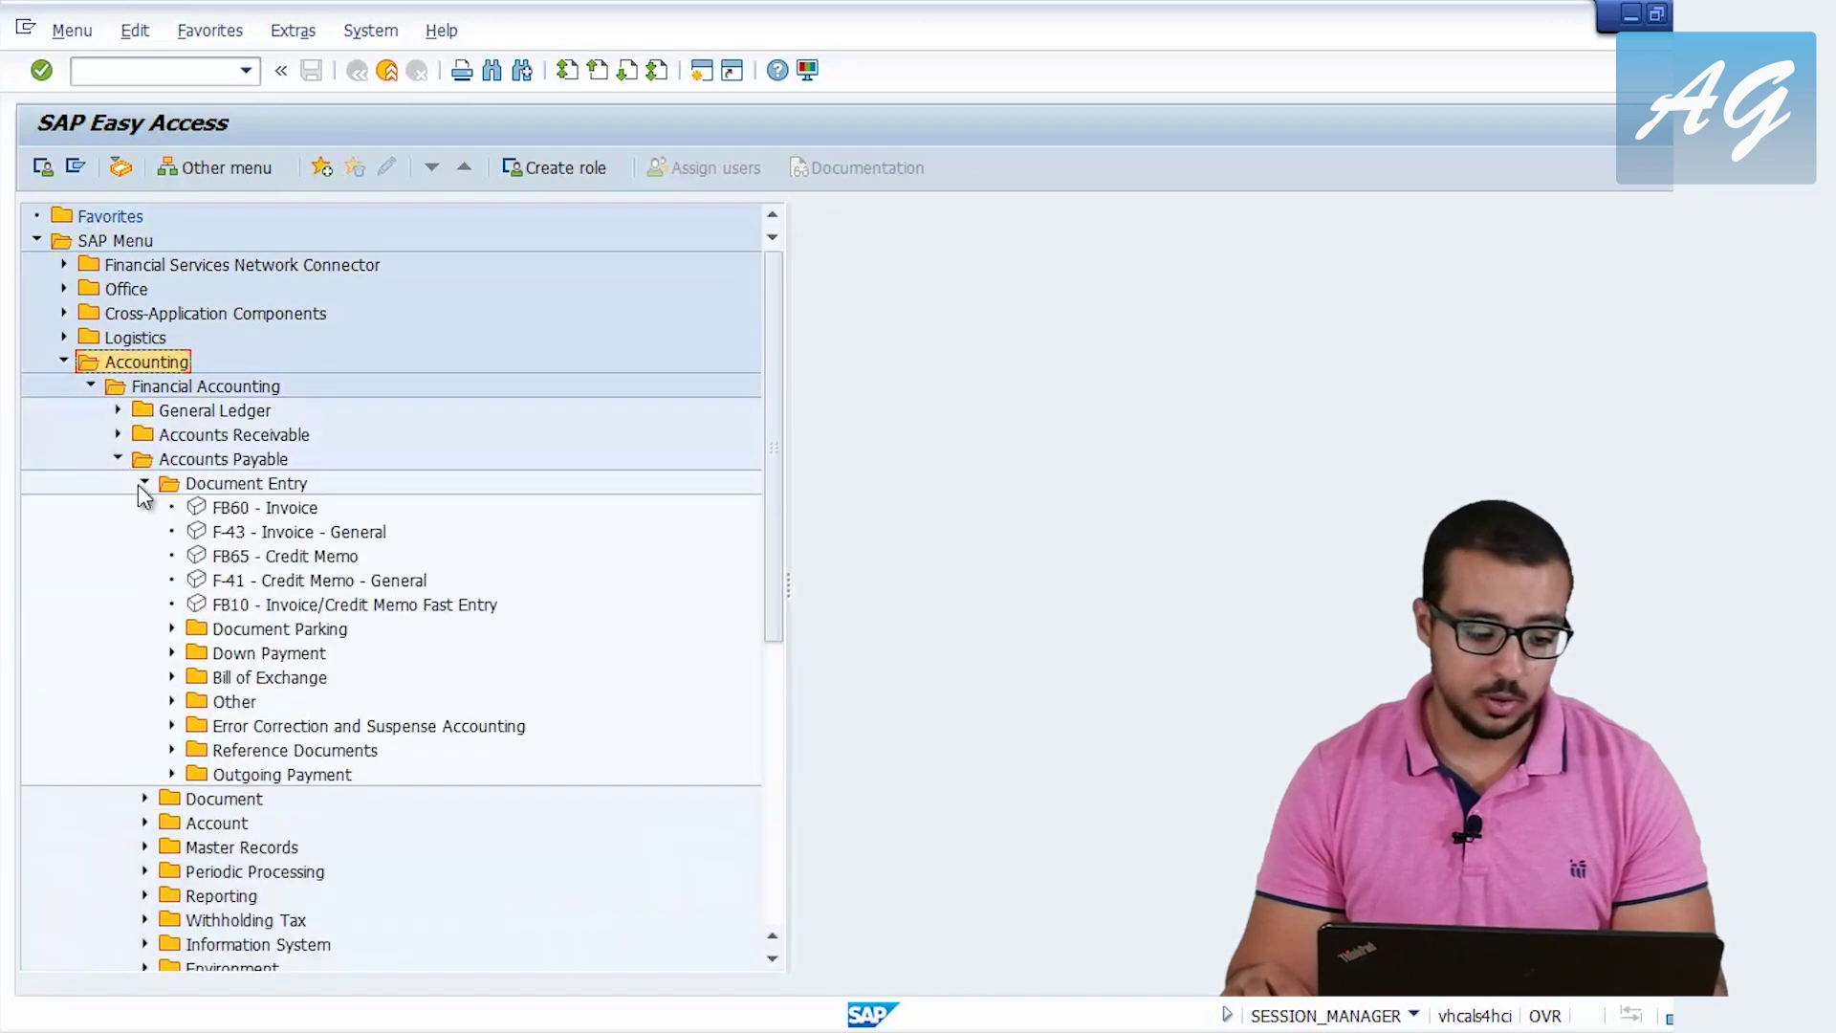
left_click(172, 653)
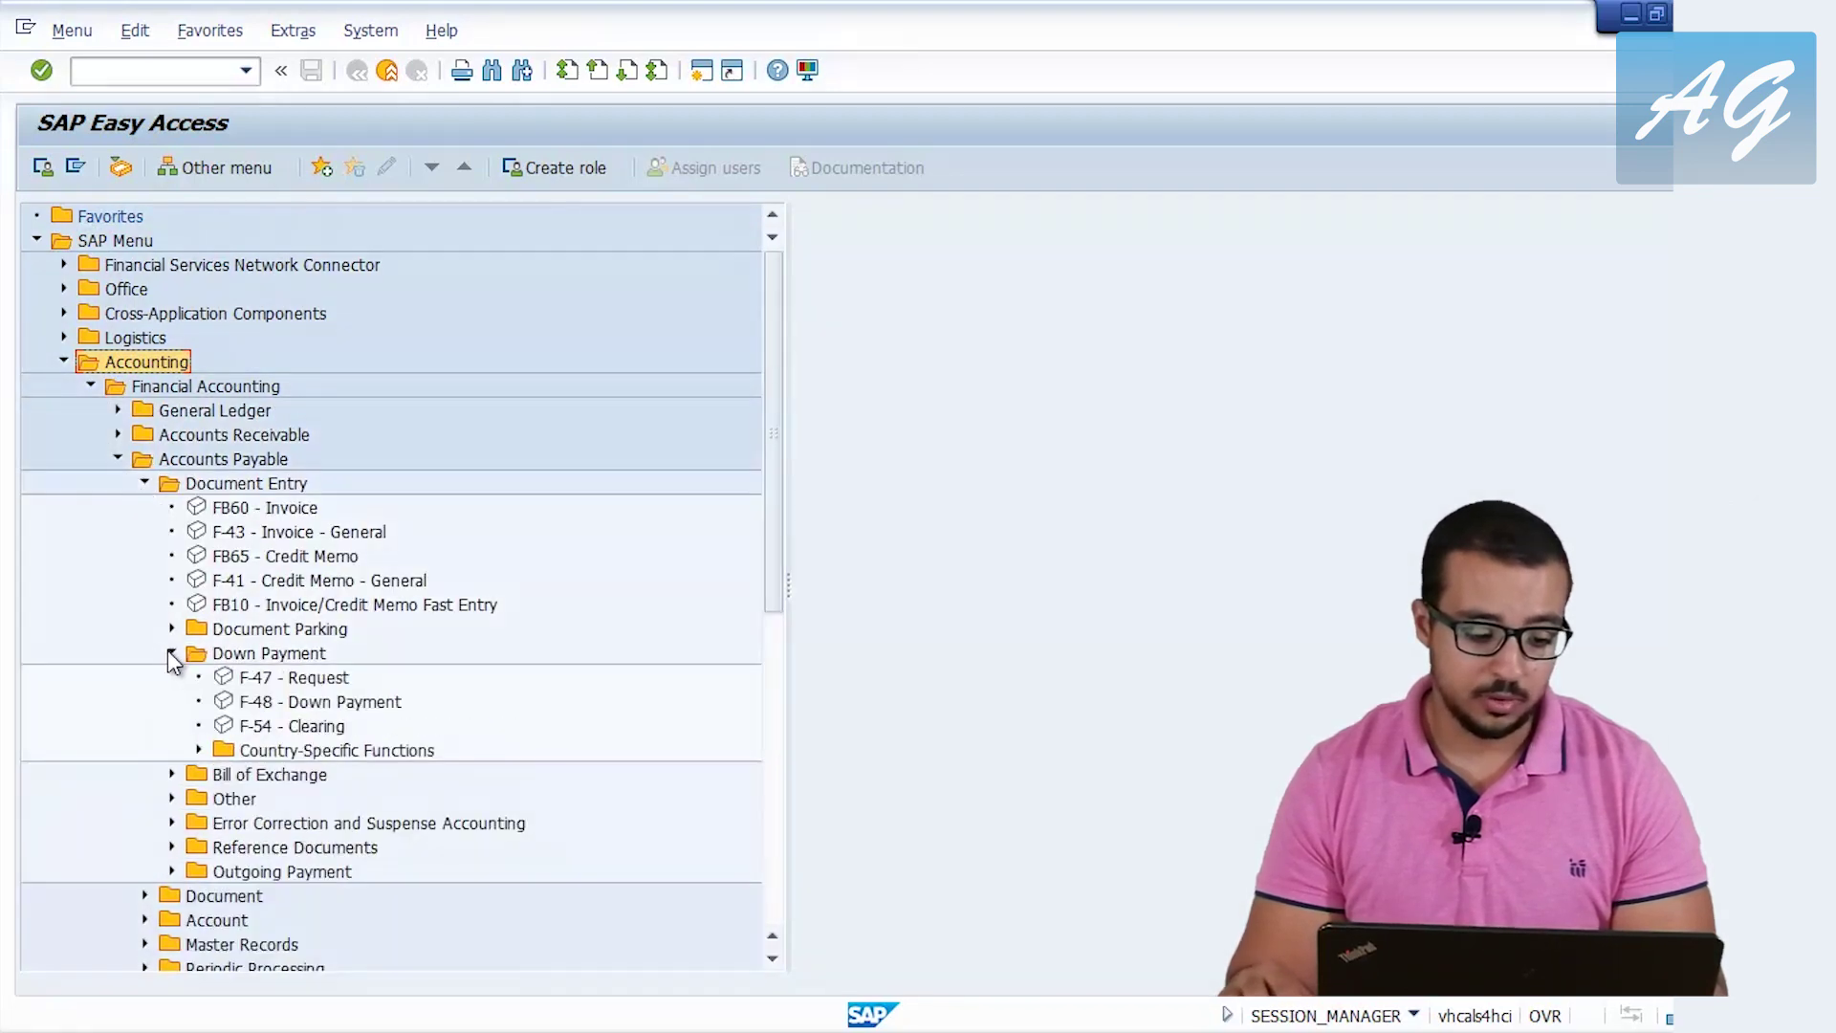
double_click(331, 701)
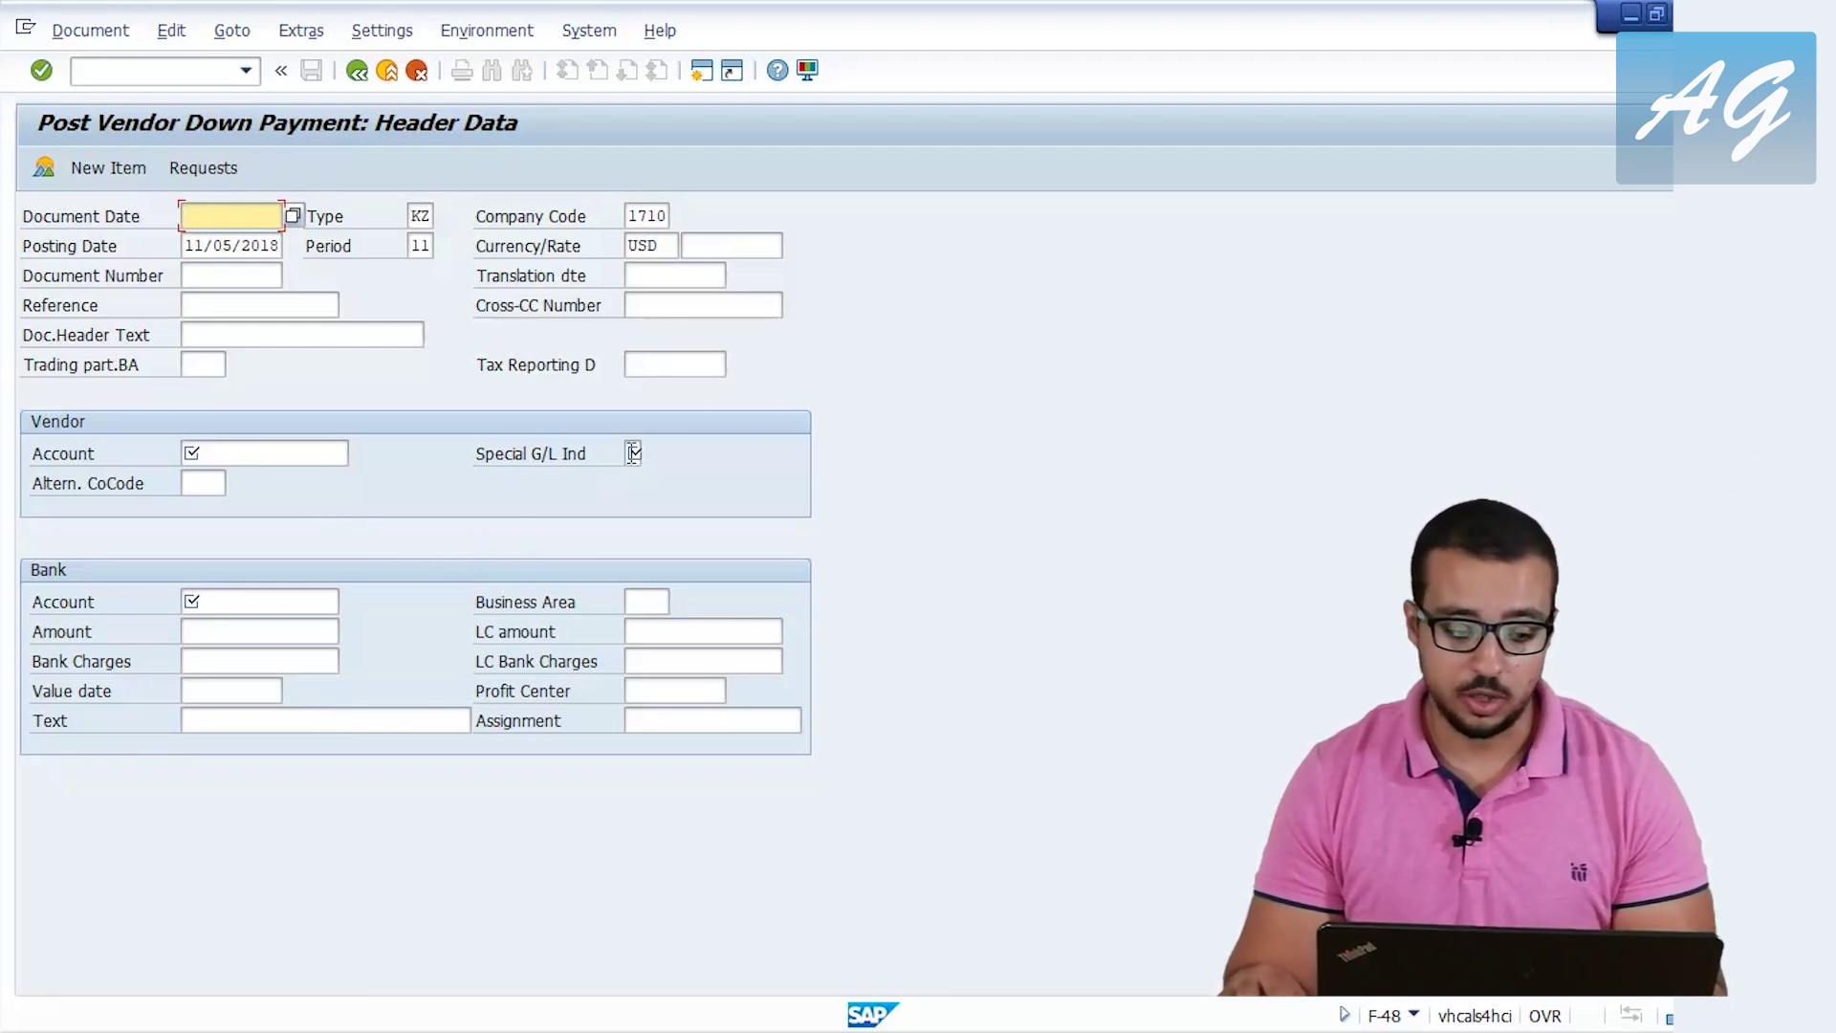
Set the document date to 11/05/2018 and choose the vendor account of Domestic US Supplier 2
left_click(219, 227)
left_click(230, 239)
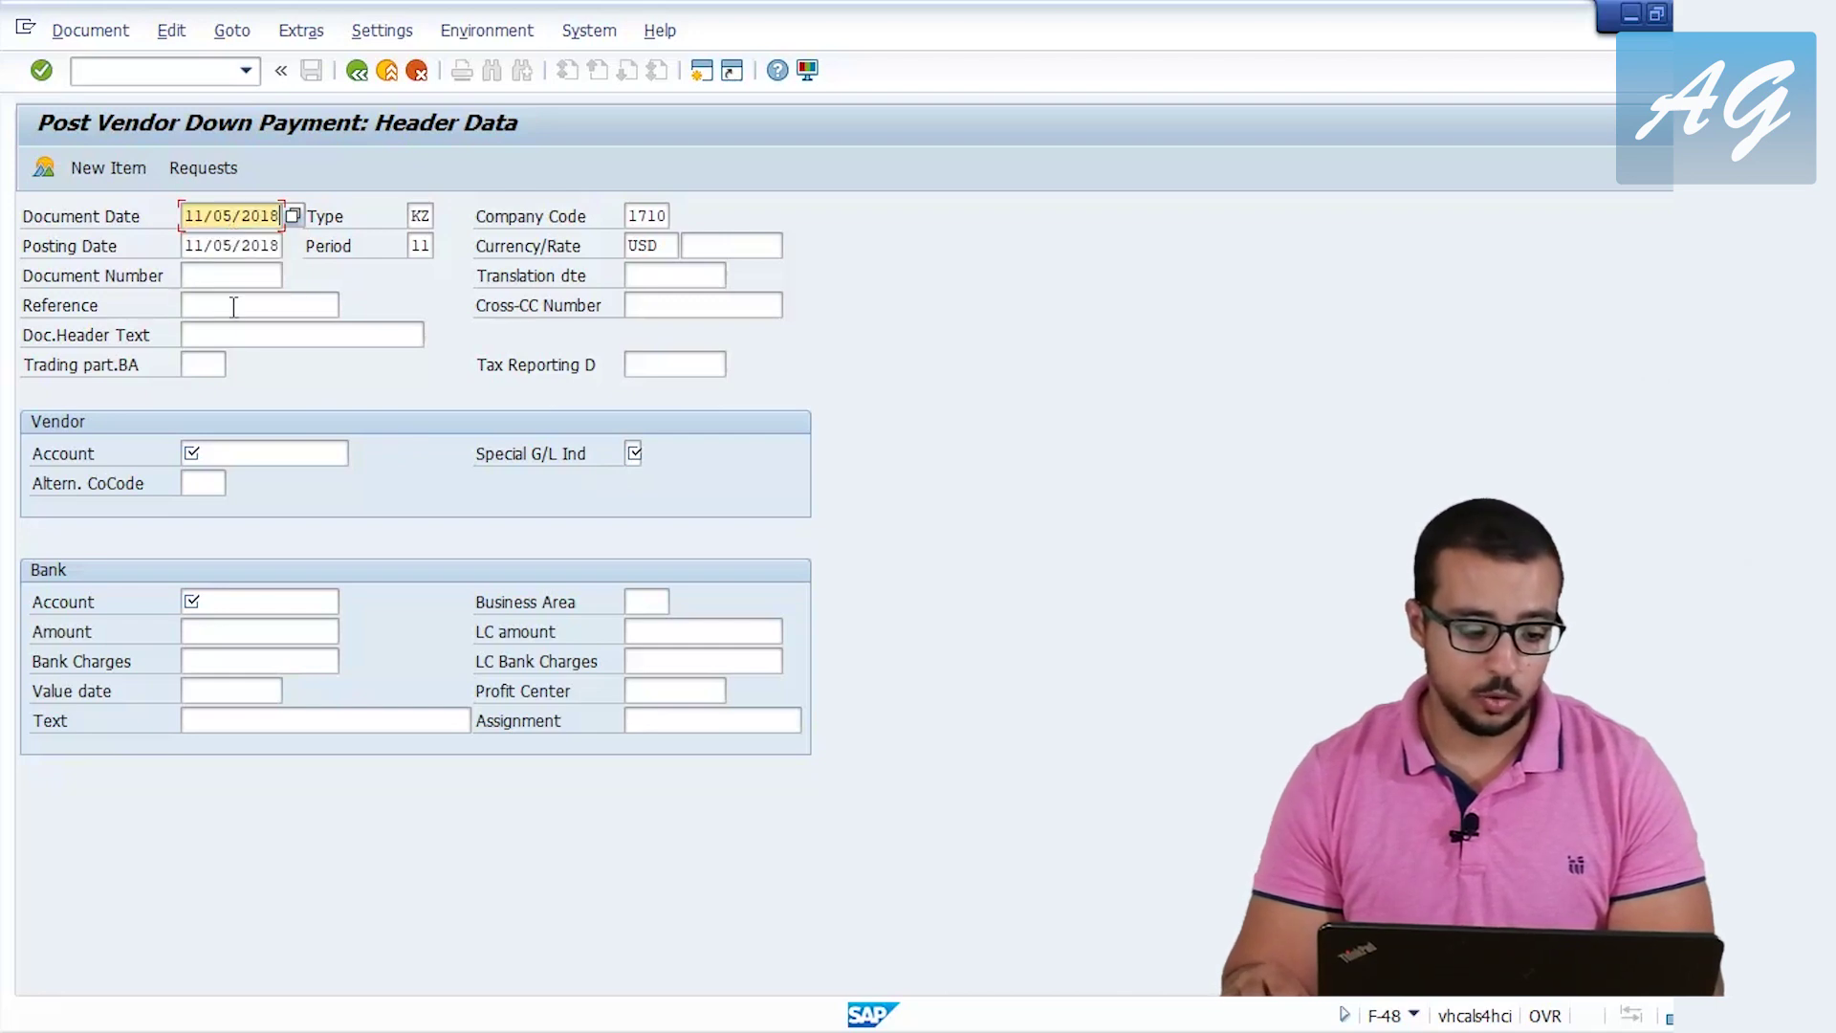
left_click(234, 449)
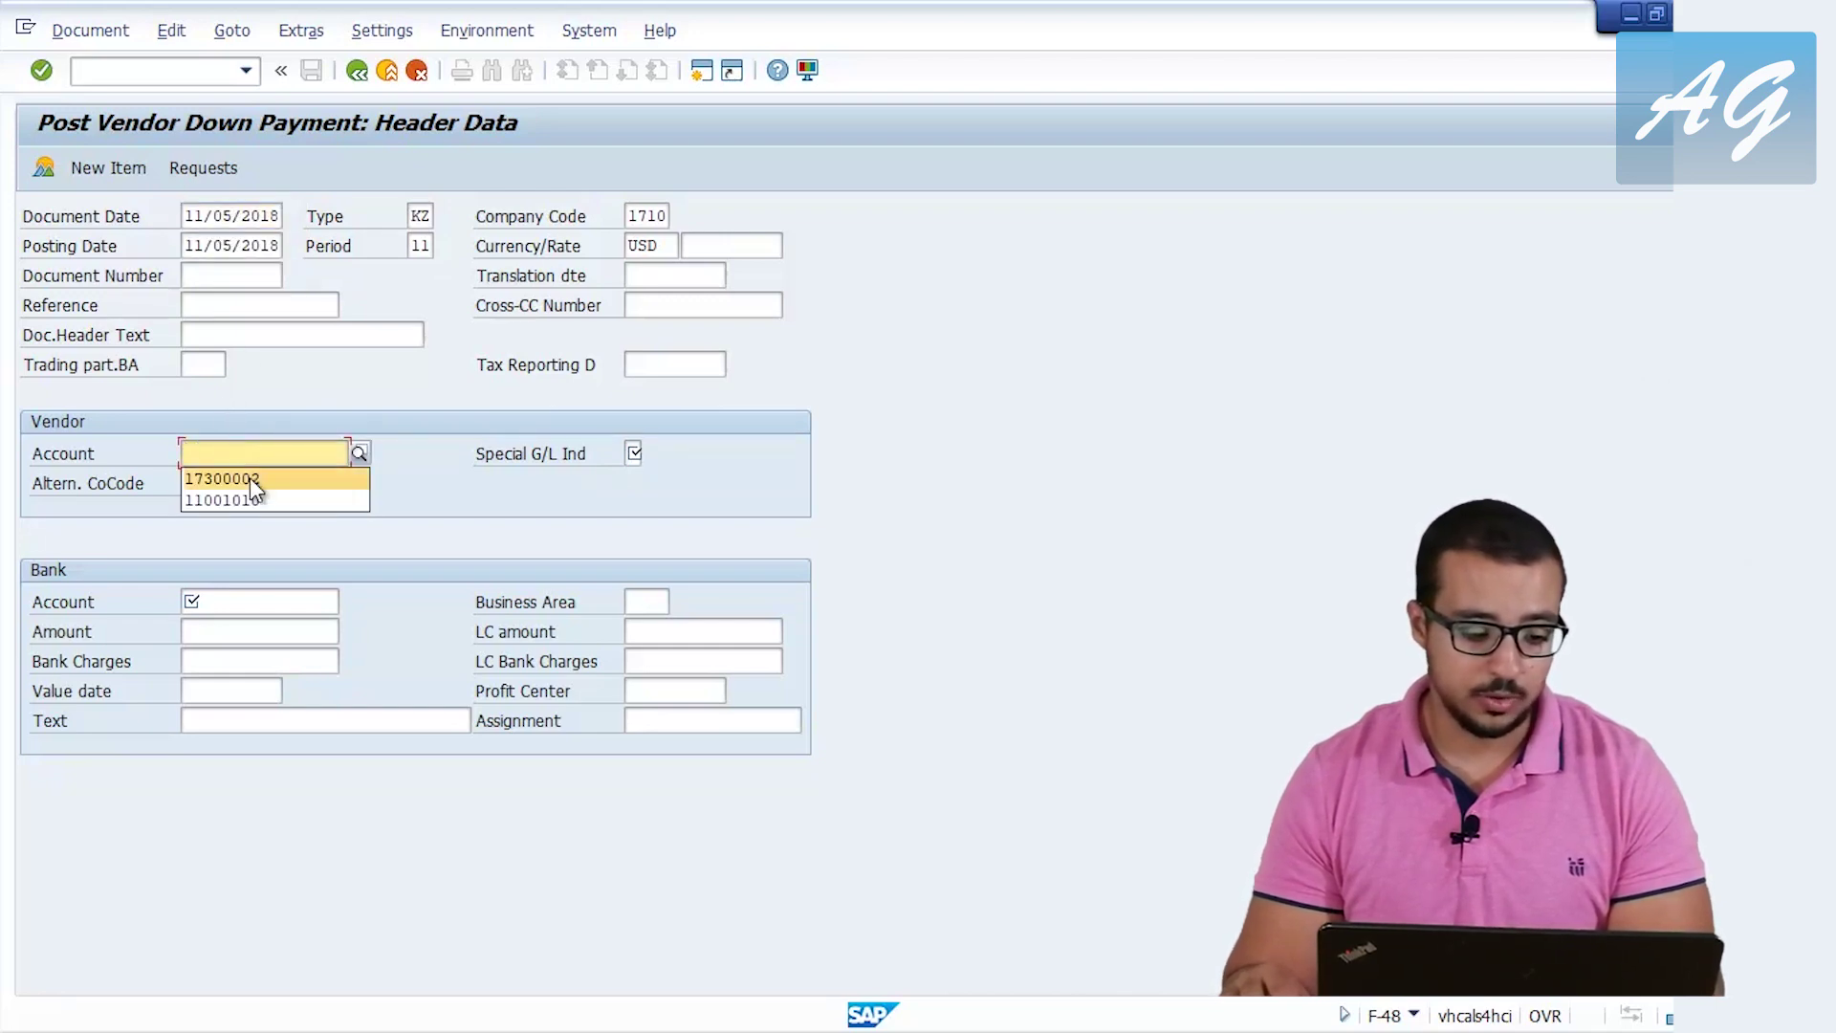
left_click(222, 478)
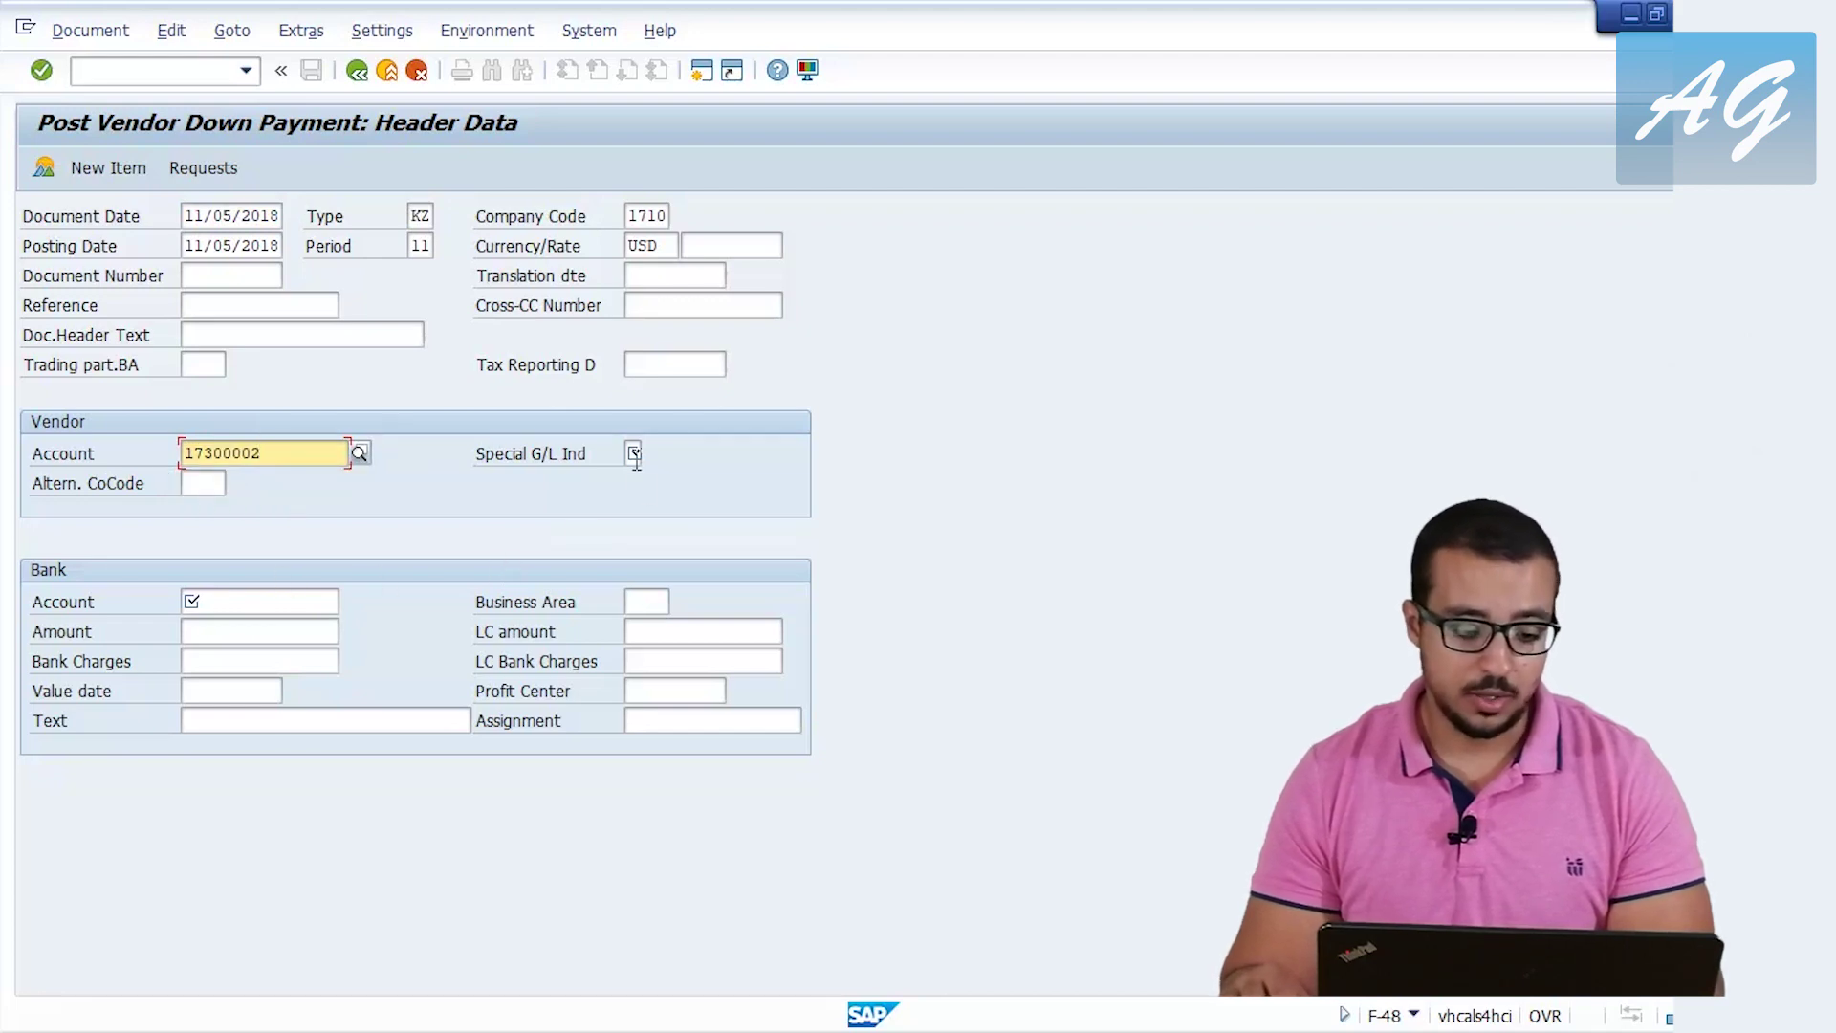
Set the vendor's special G/L indicator to X, Down Payment, Without Invoice
key("Tab")
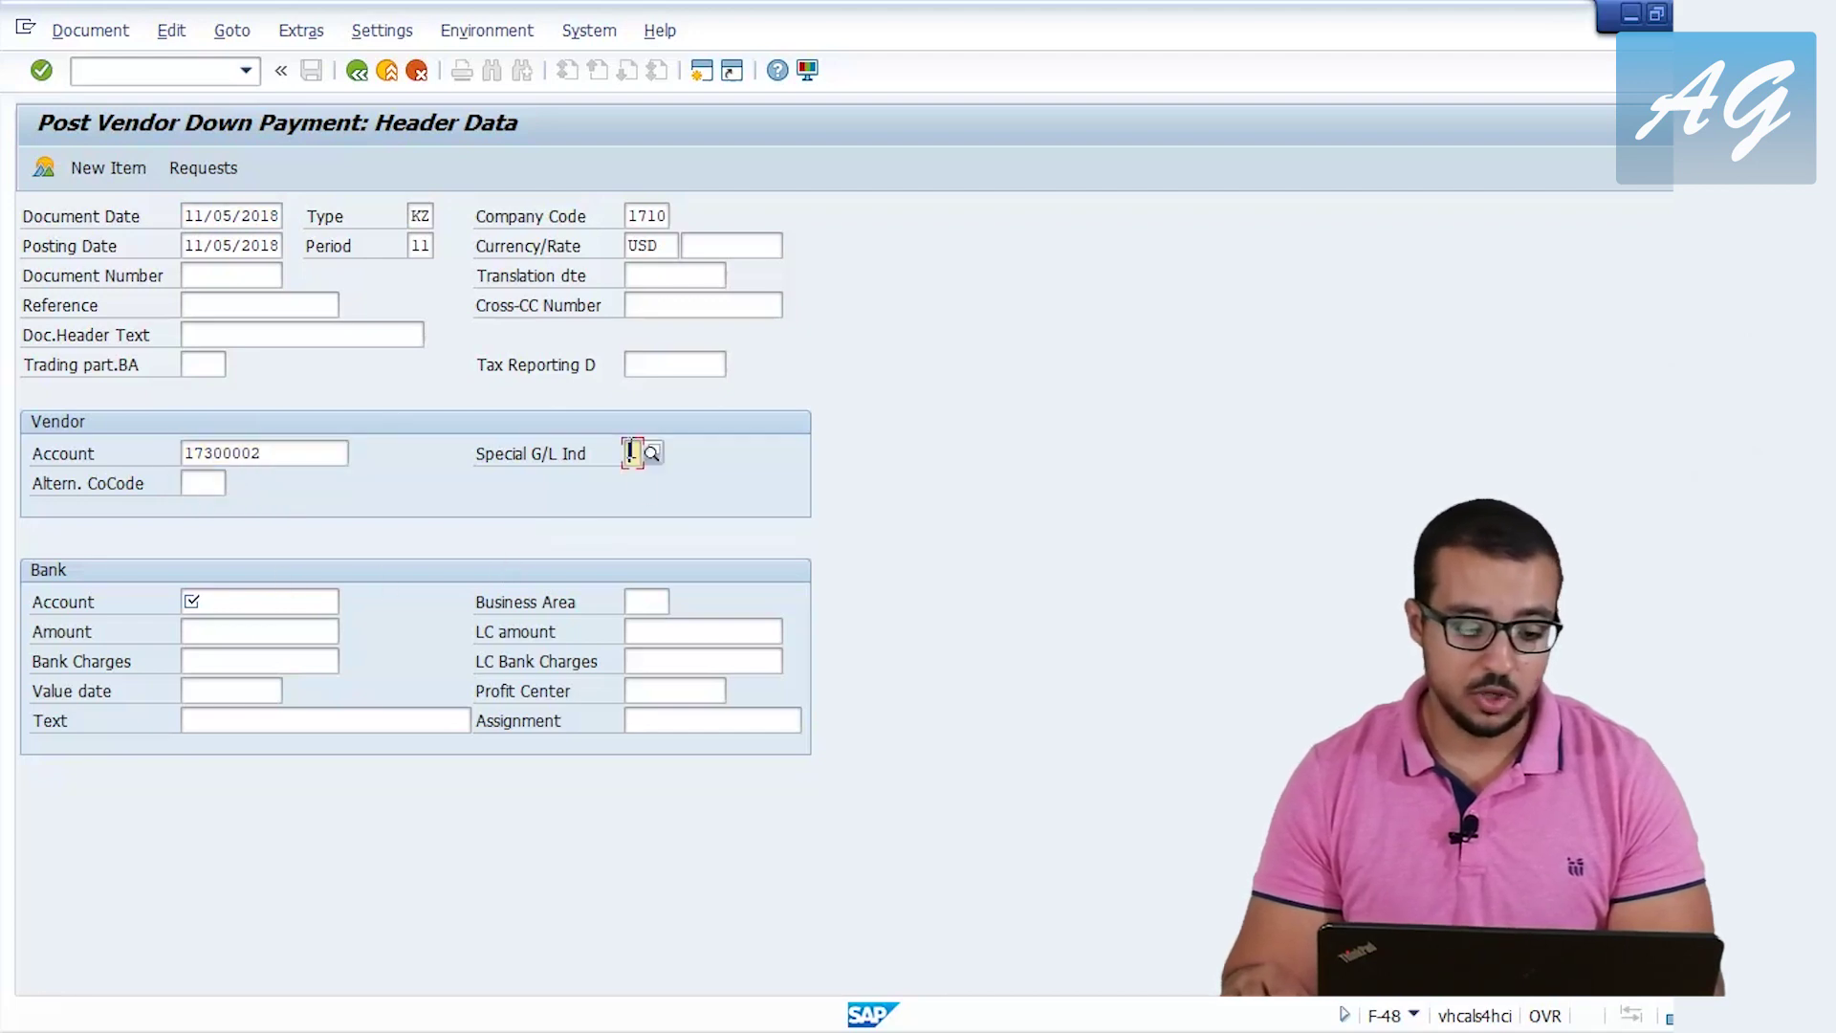
left_click(651, 453)
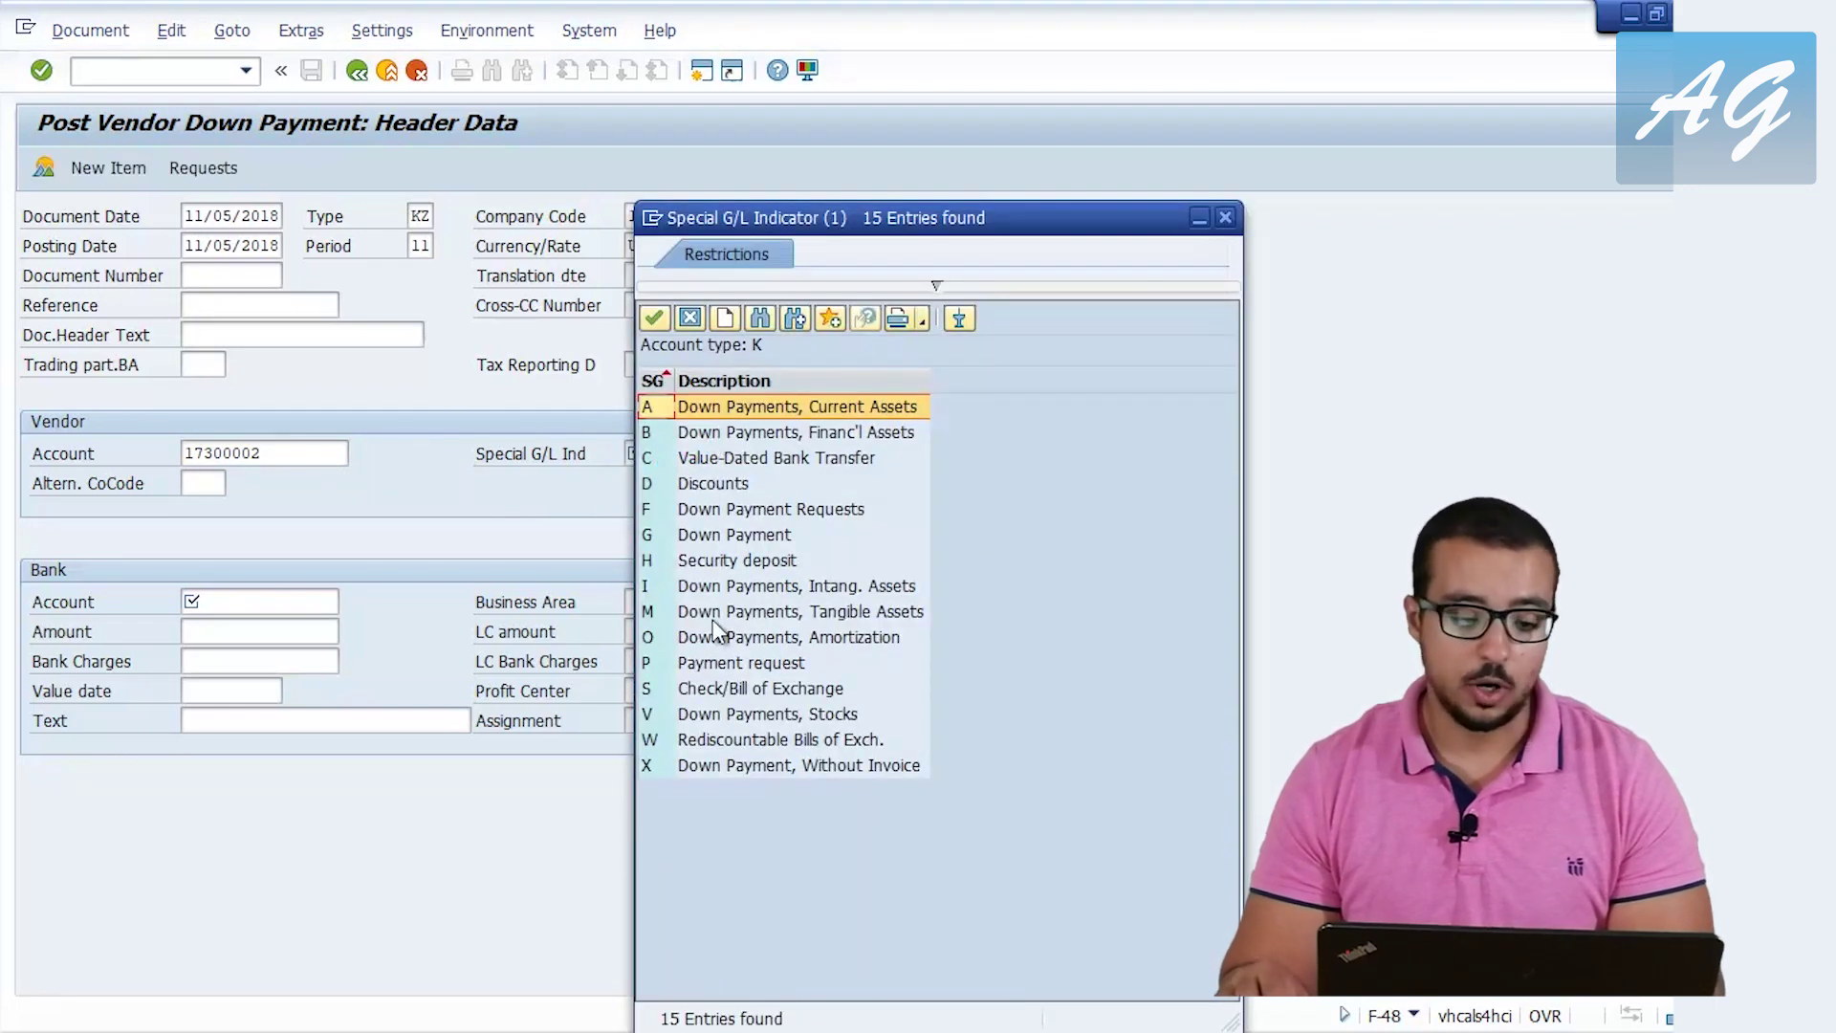
double_click(656, 766)
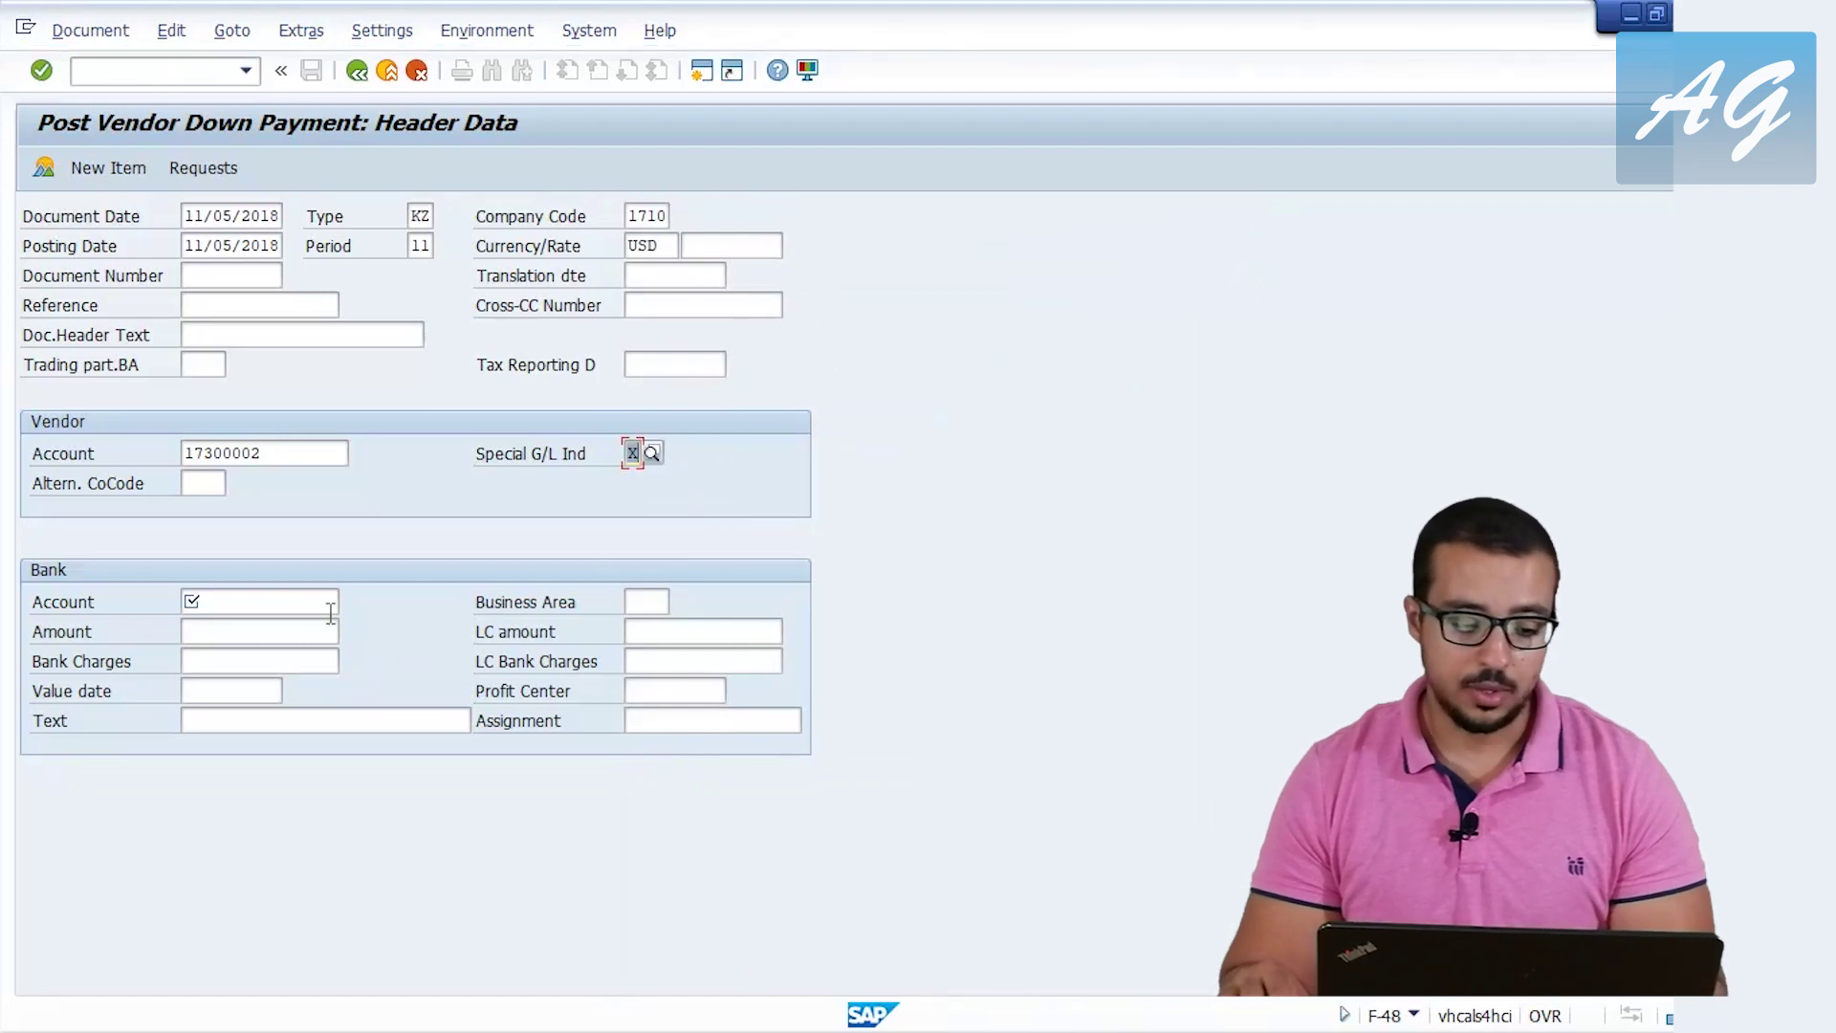
Fill in the bank data with the Bank1 Cash Payment account, an amount of 2000 and the value date 11/05/2018
left_click(292, 602)
left_click(288, 624)
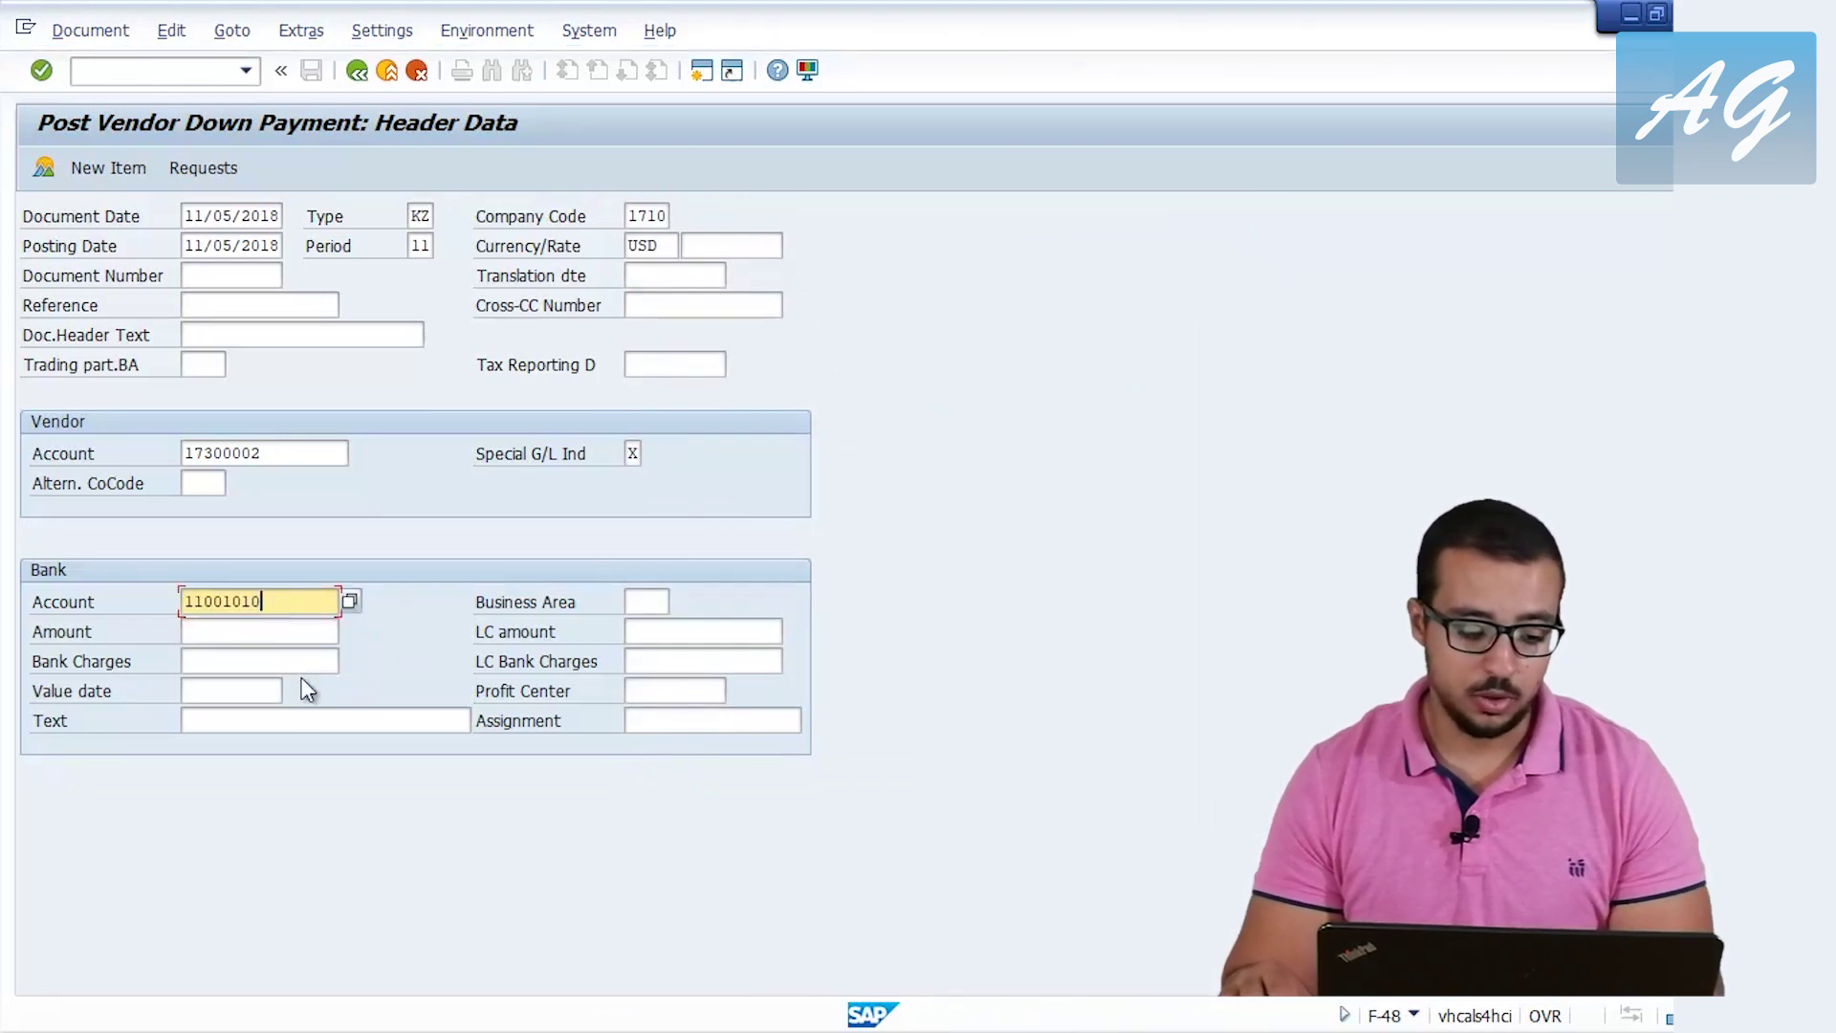
left_click(273, 629)
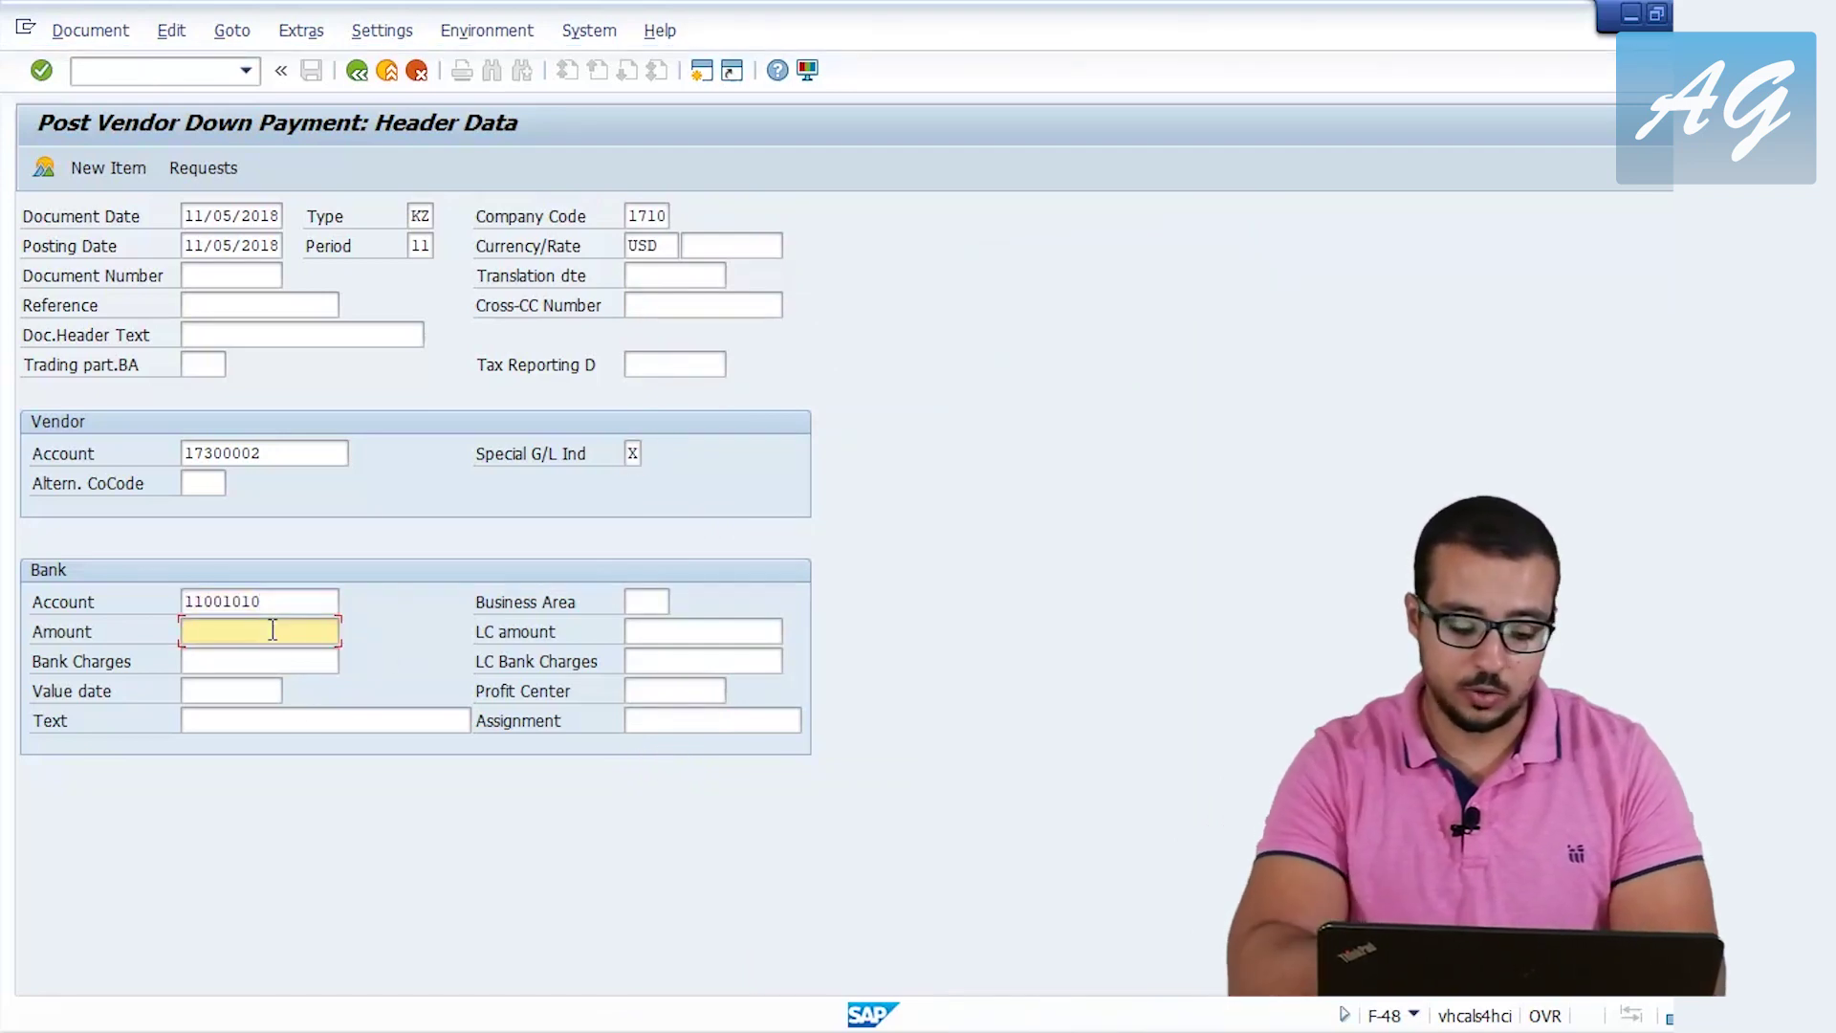
type("2000")
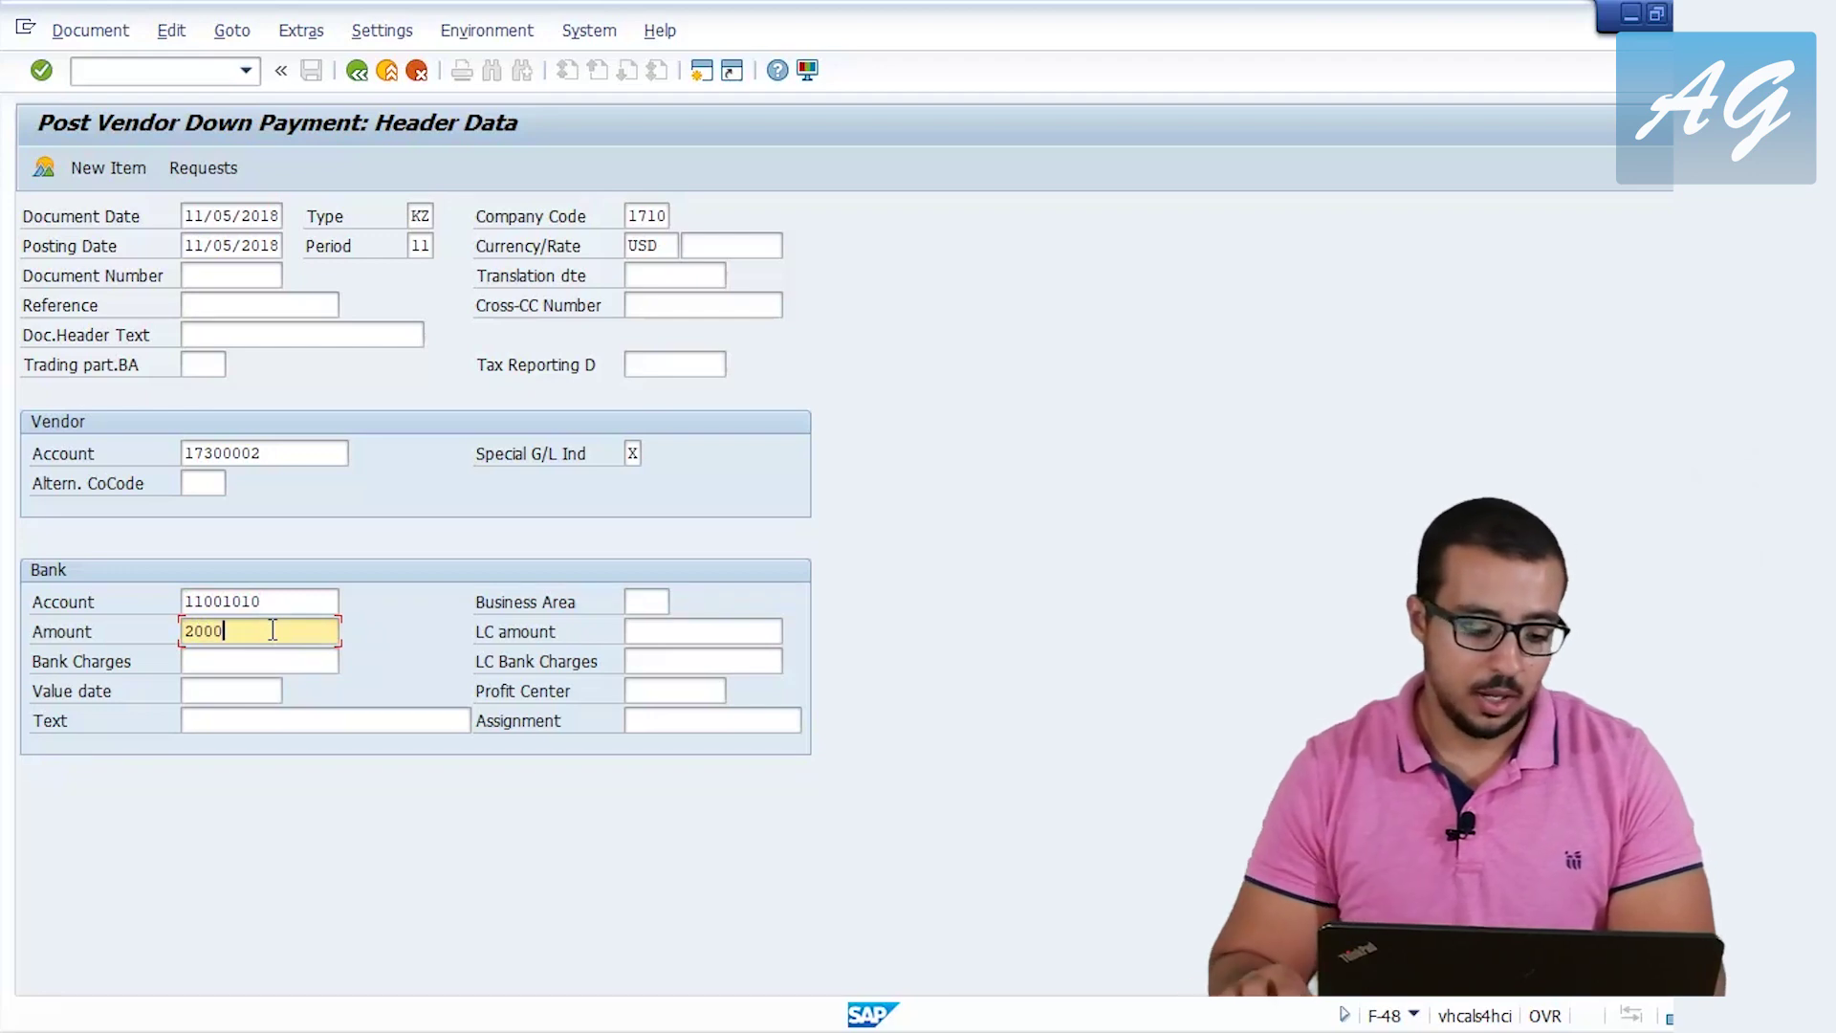
left_click(246, 719)
left_click(247, 689)
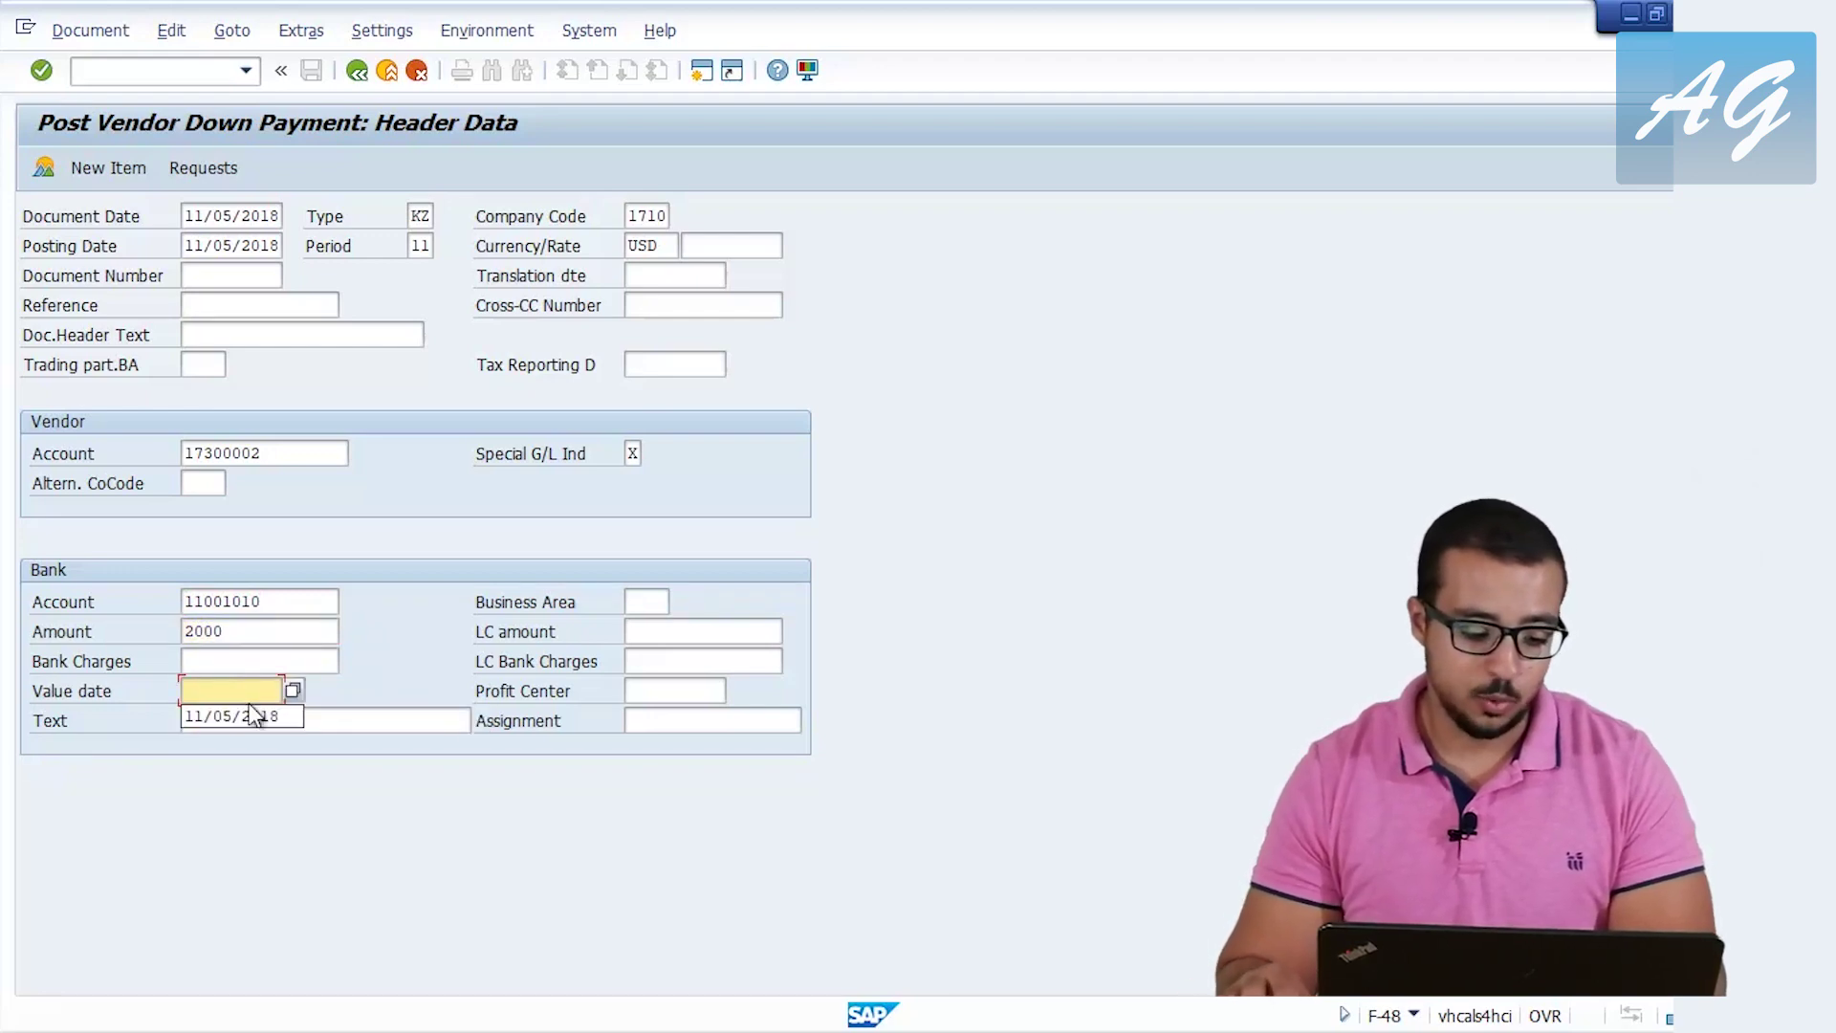
left_click(250, 716)
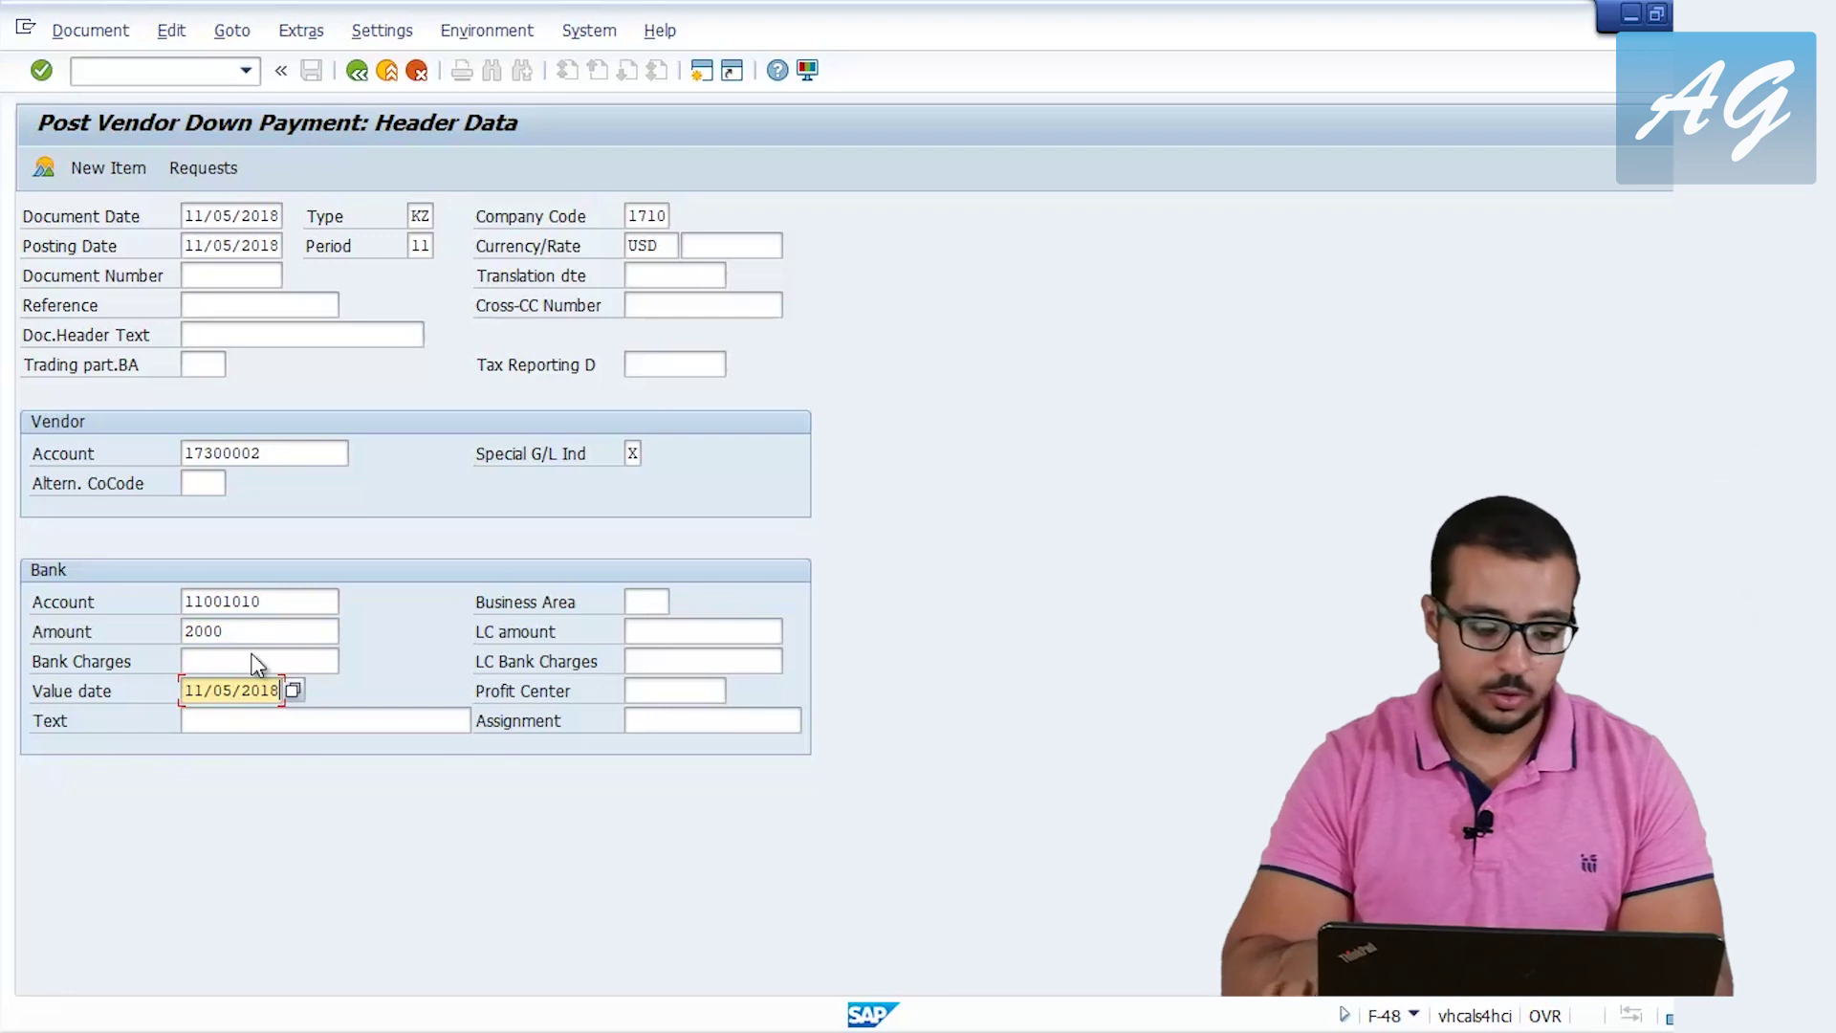
Enter an amount of 2000 for the vendor item and post the down payment
key("Return")
type("2000")
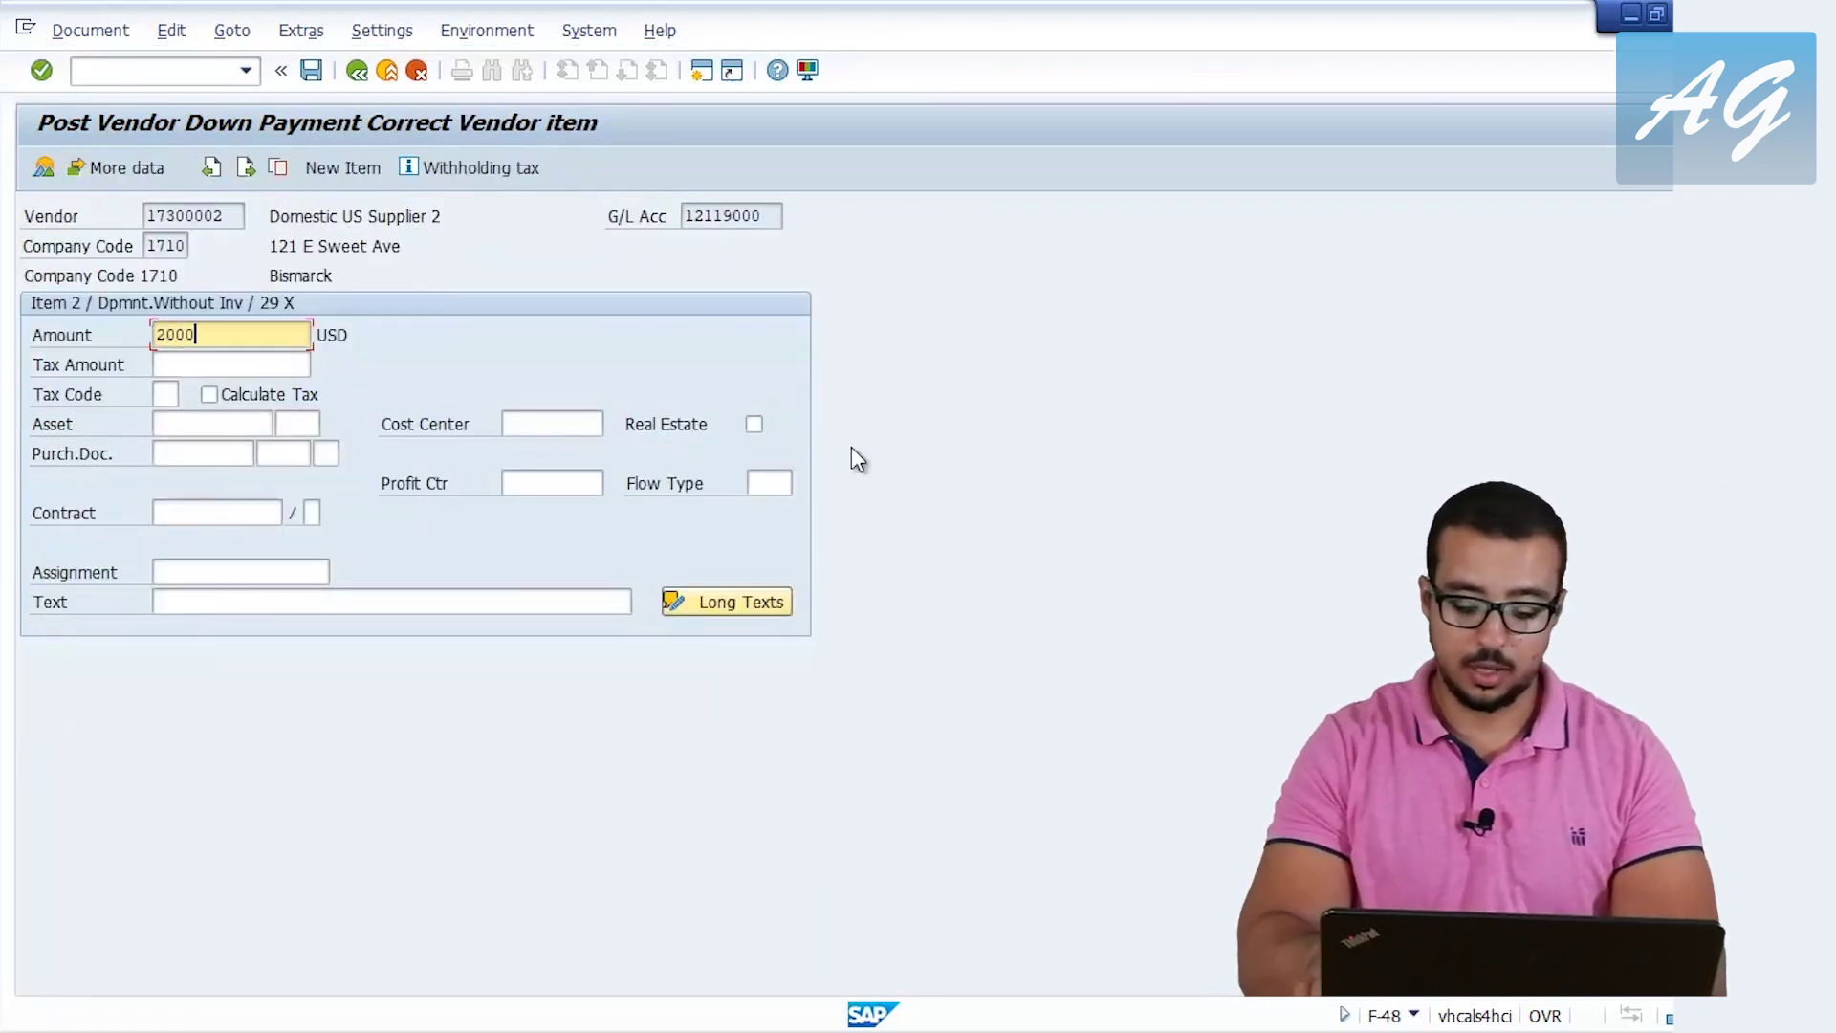
key("Return")
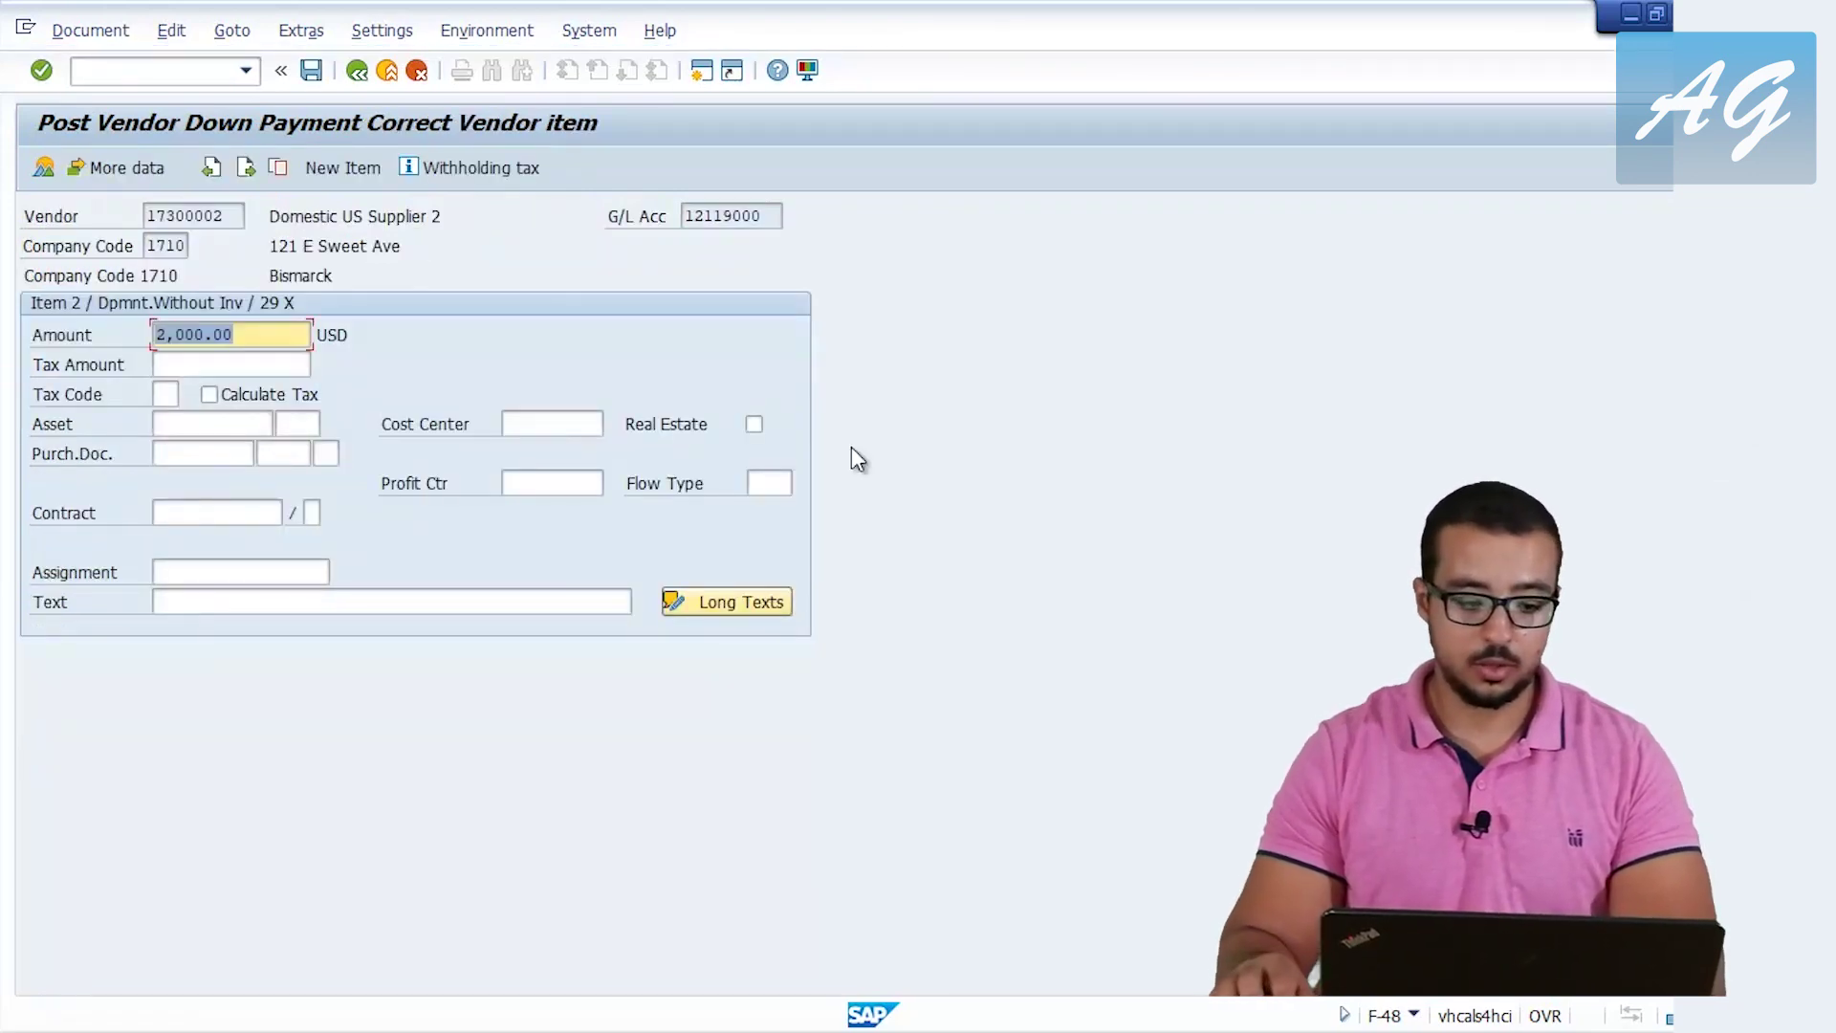
left_click(311, 69)
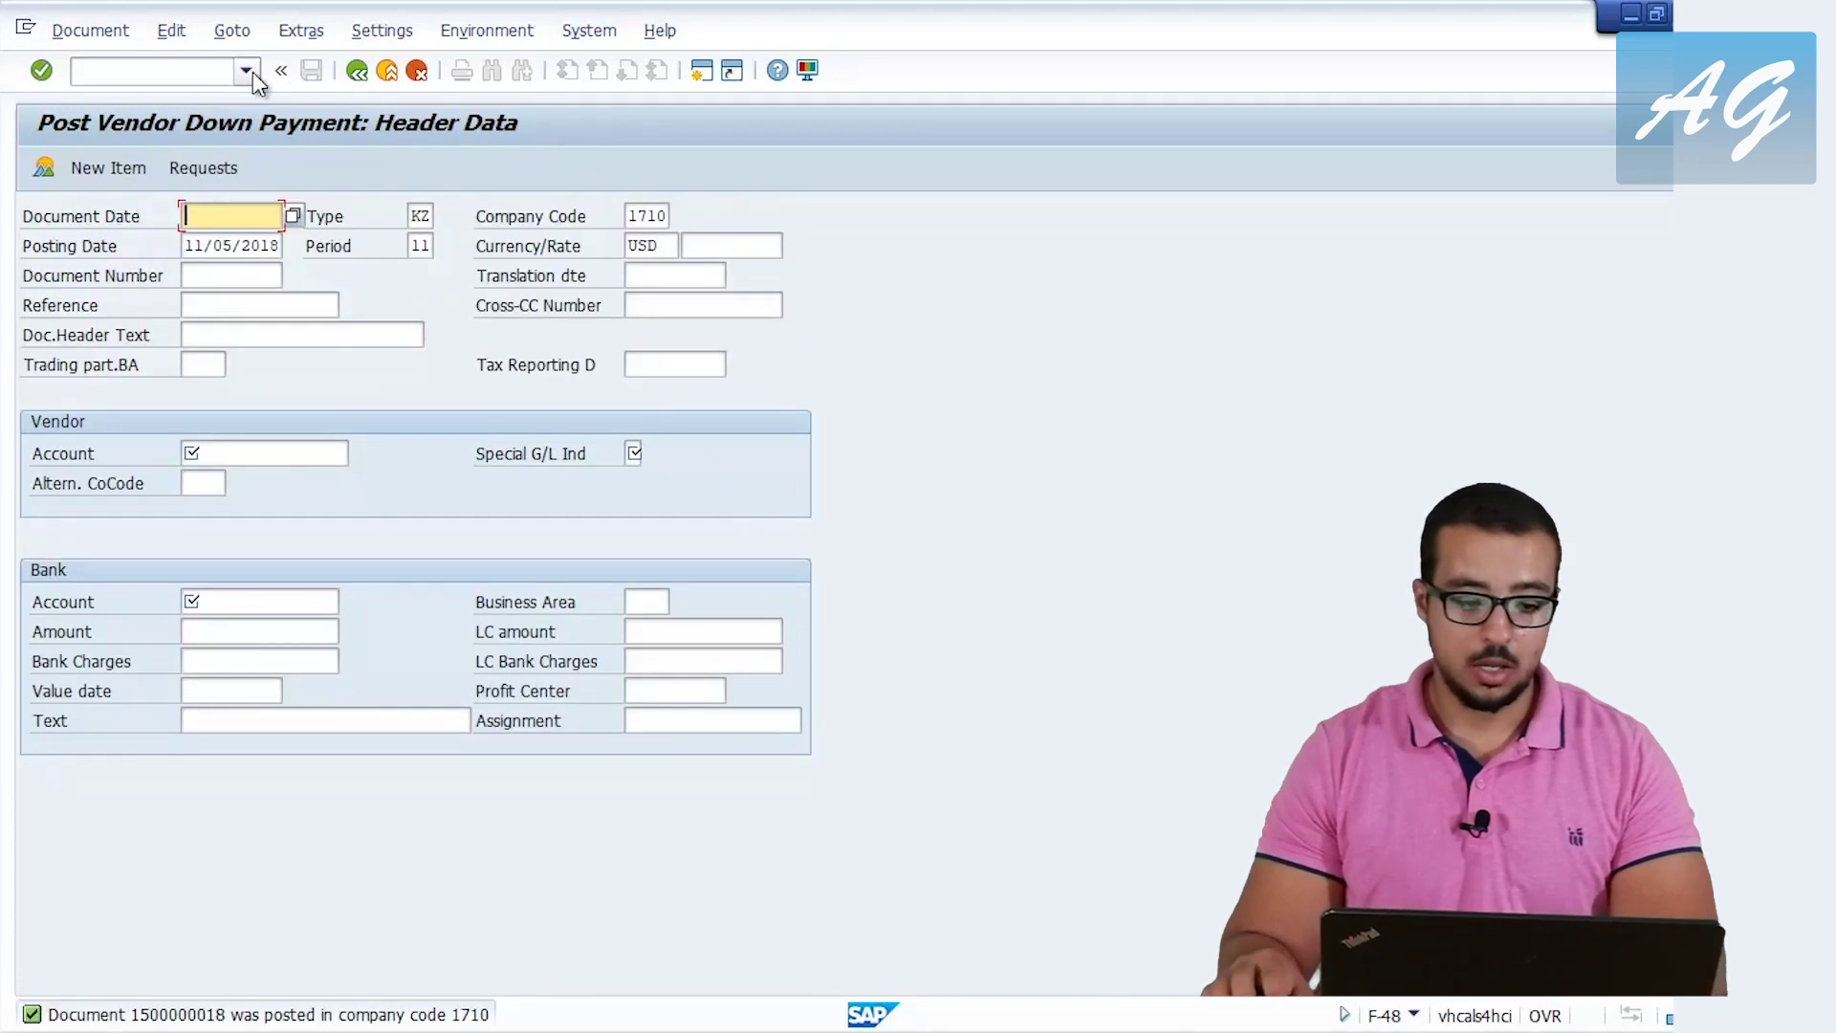
Display the posted document and examine its bank and vendor lines in the data entry and general ledger views
left_click(76, 28)
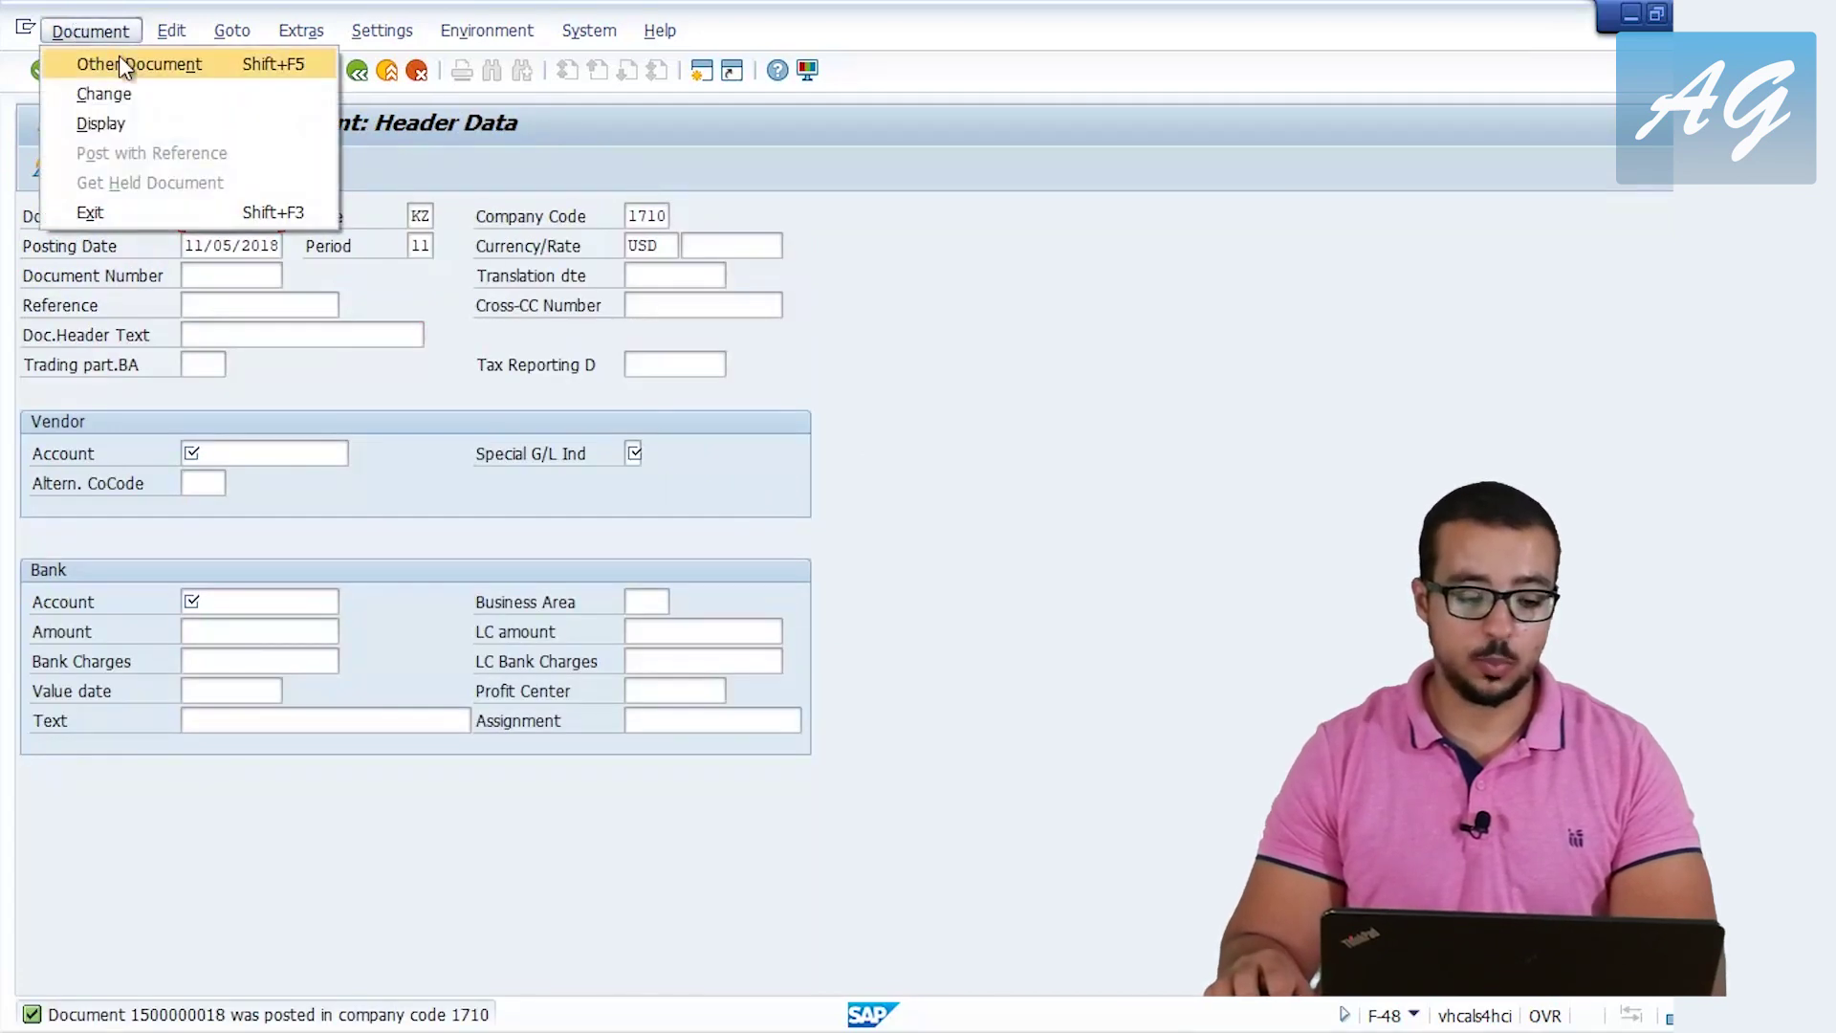
left_click(139, 127)
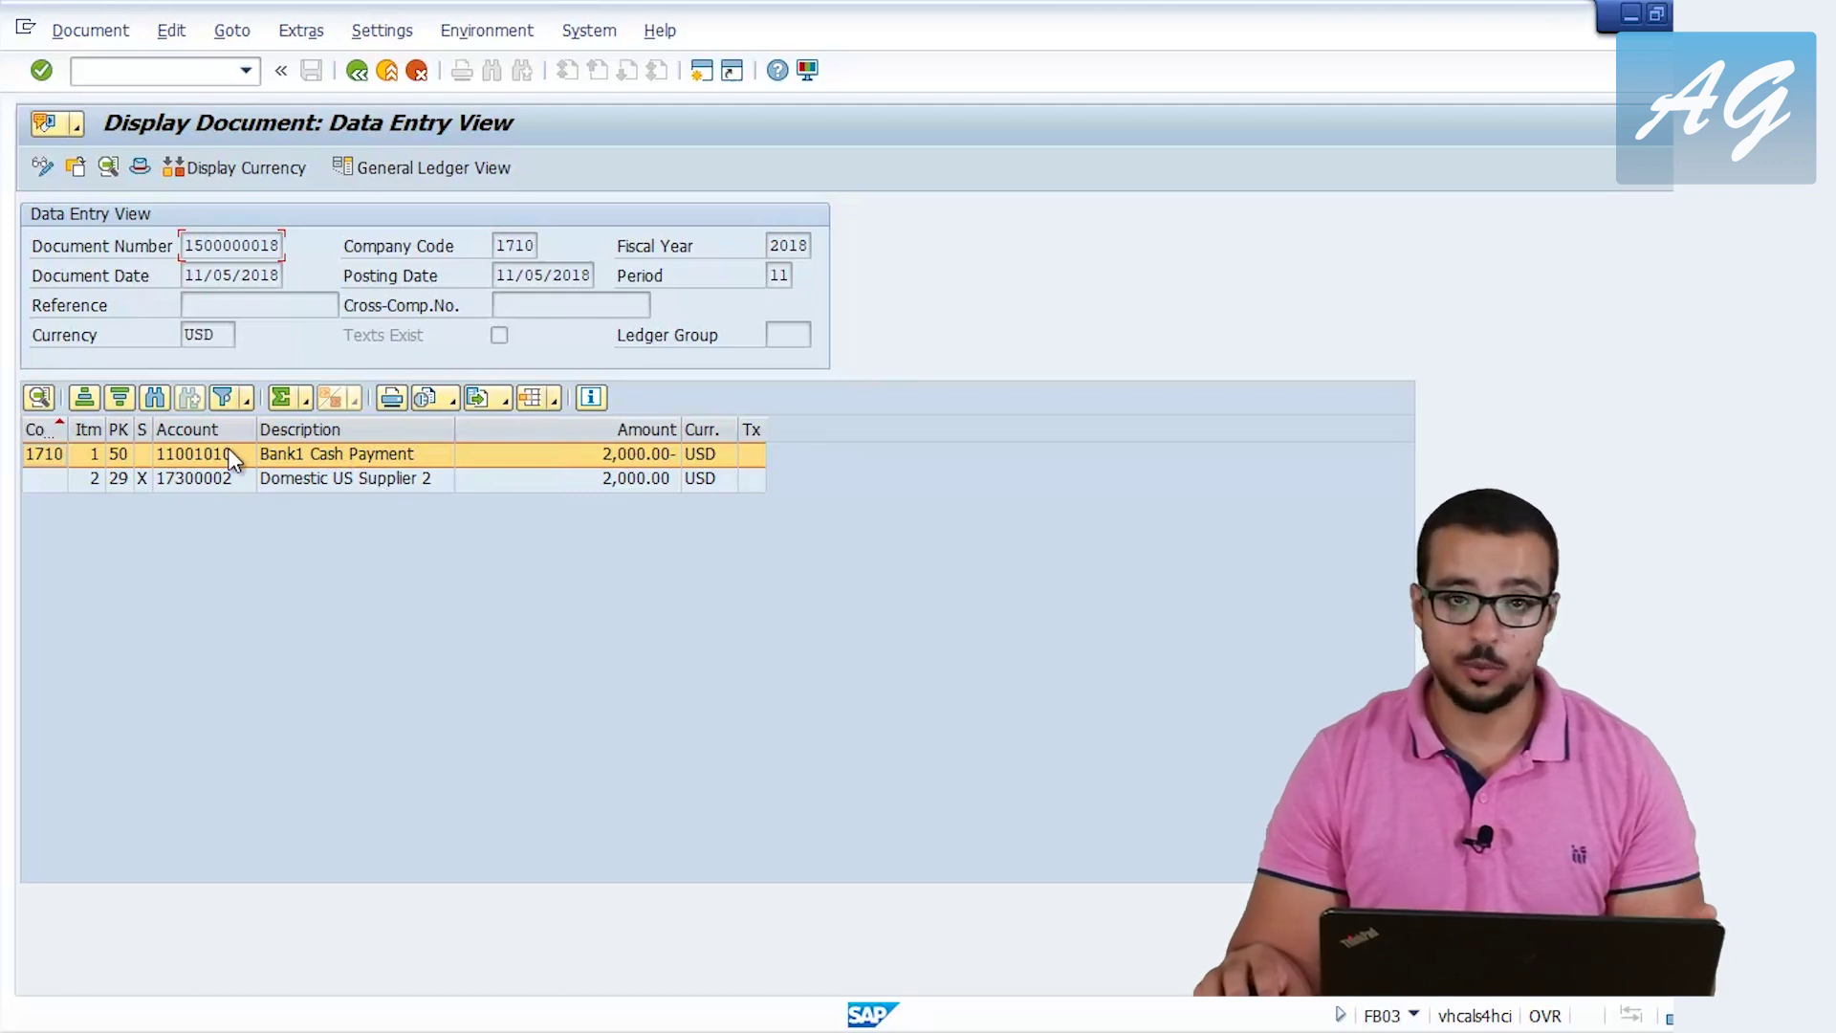
left_click(213, 484)
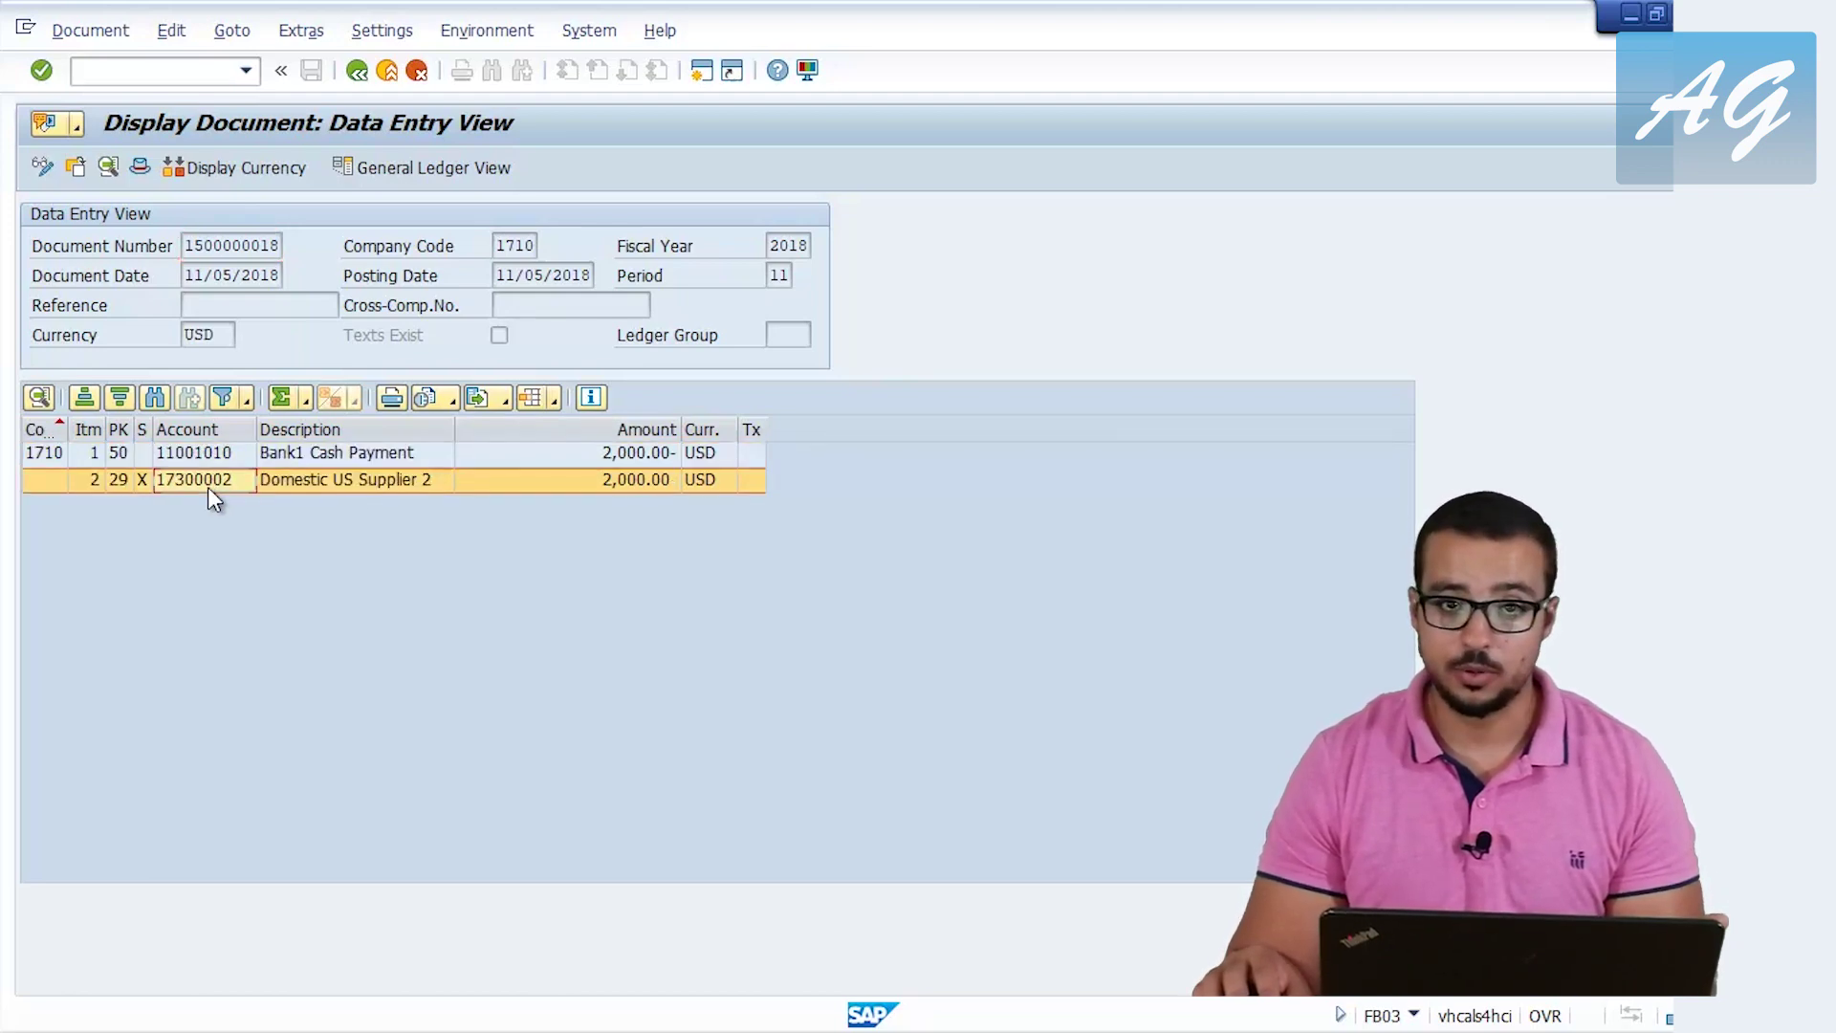
left_click(417, 168)
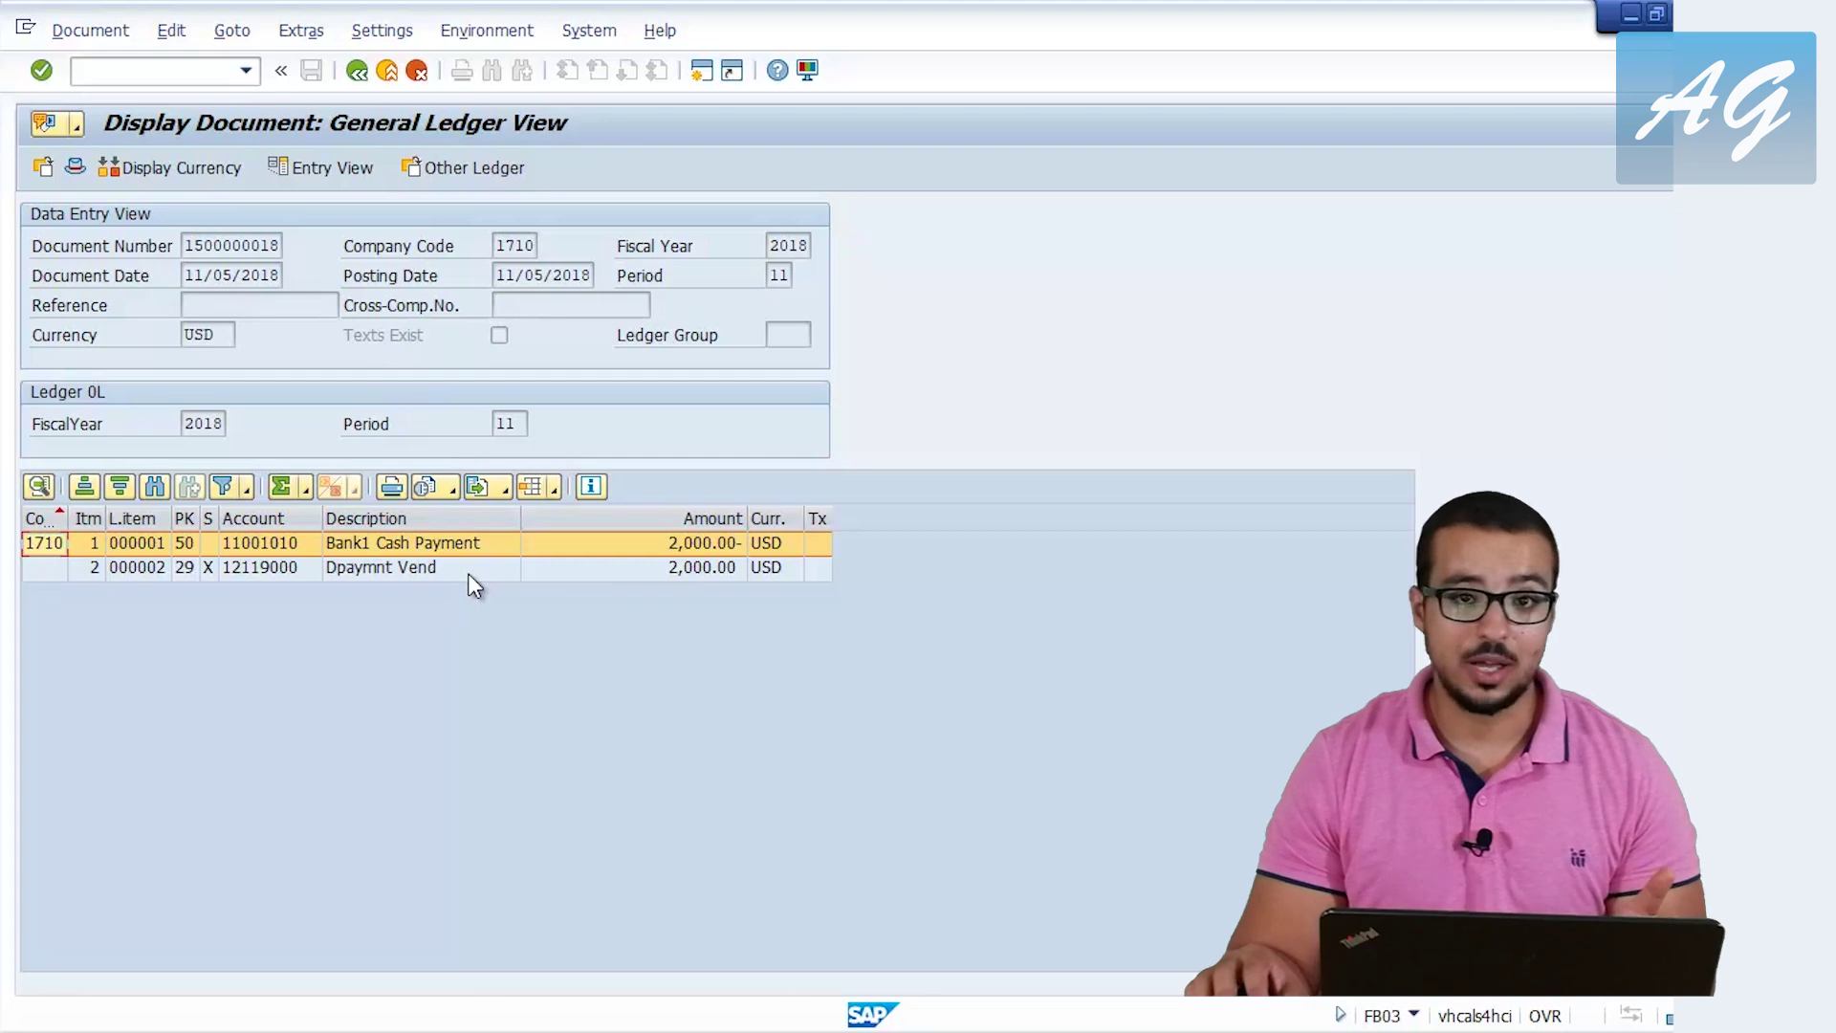
left_click(267, 570)
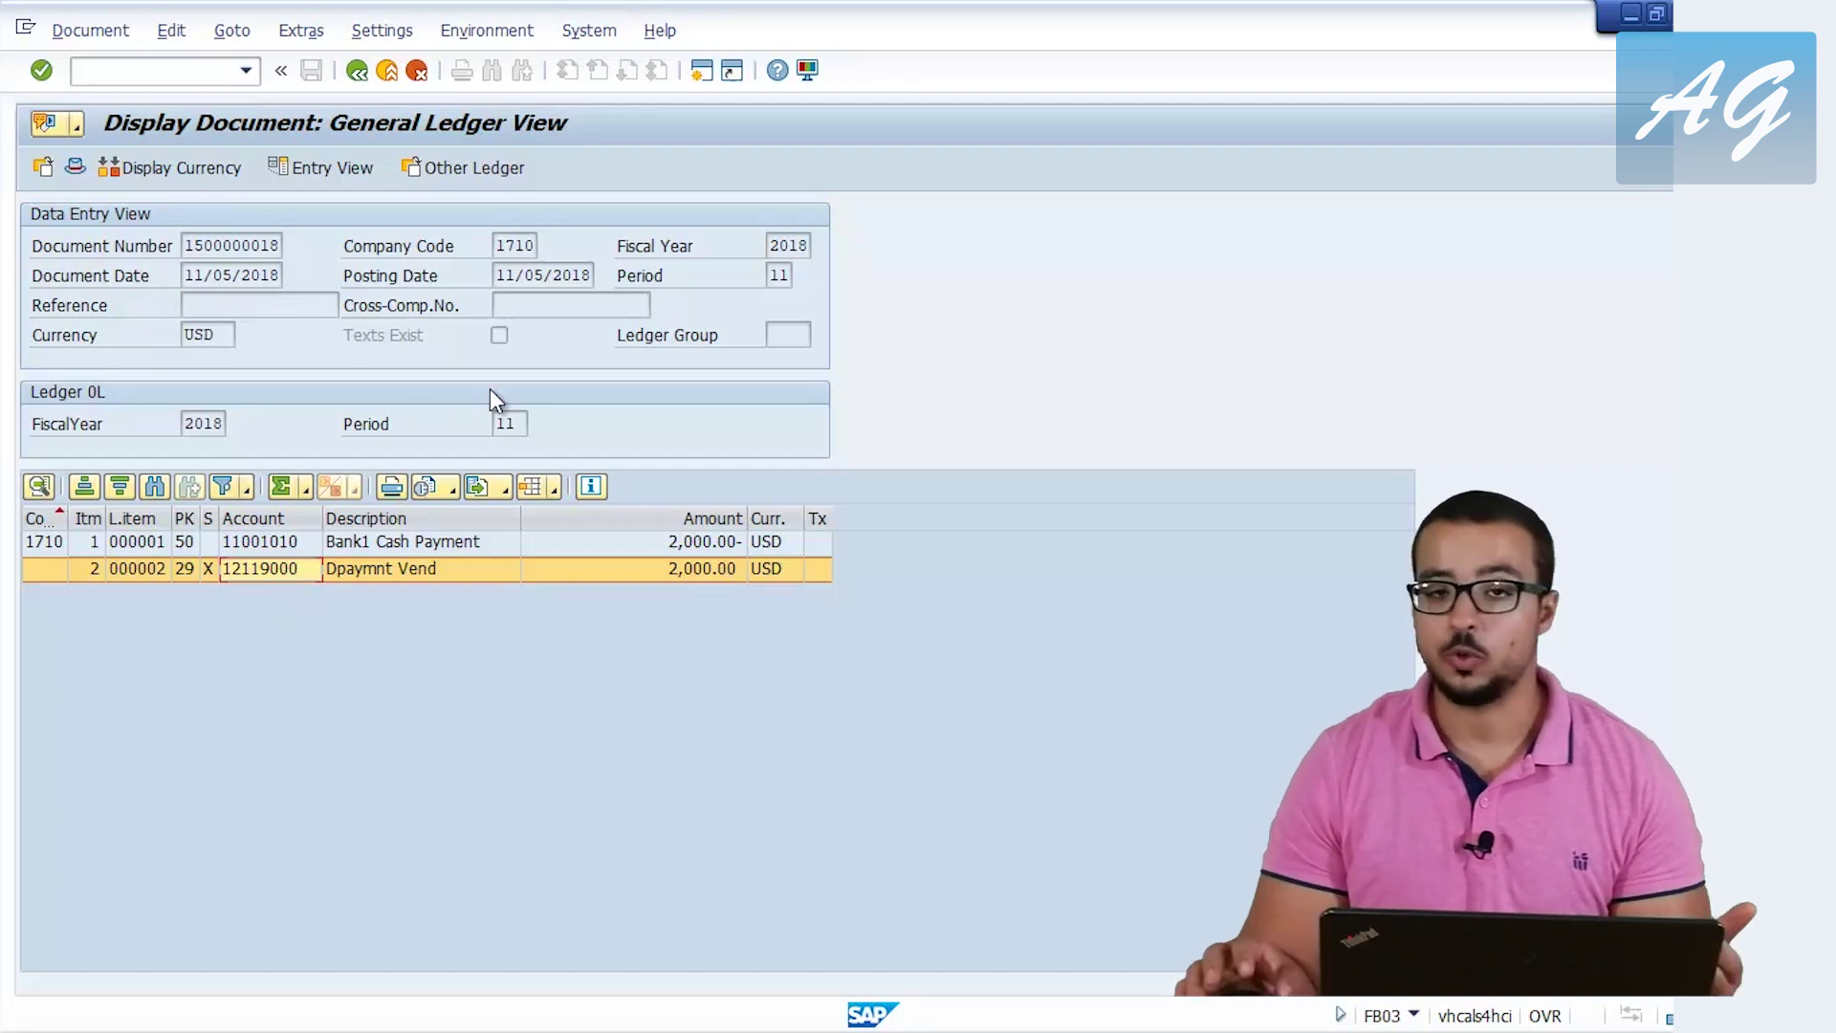
Start transaction SPRO in a new session and display the SAP Reference IMG
left_click(706, 77)
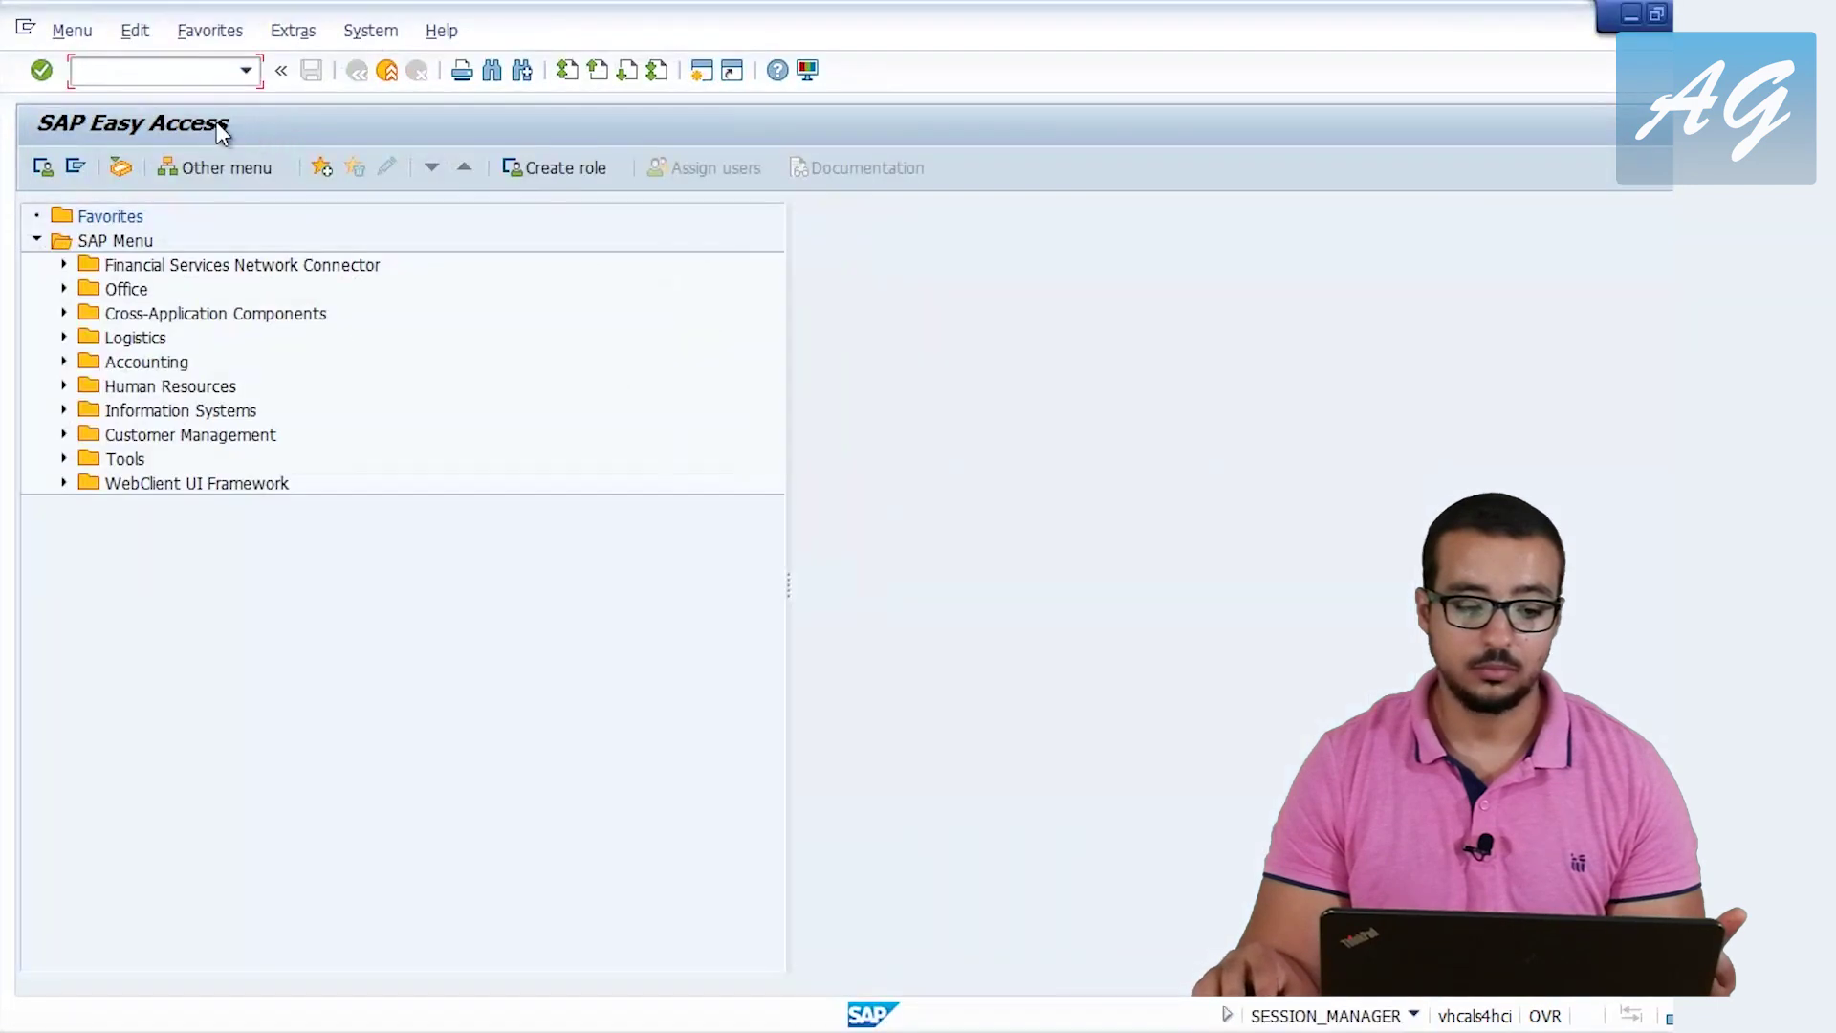
type("spro")
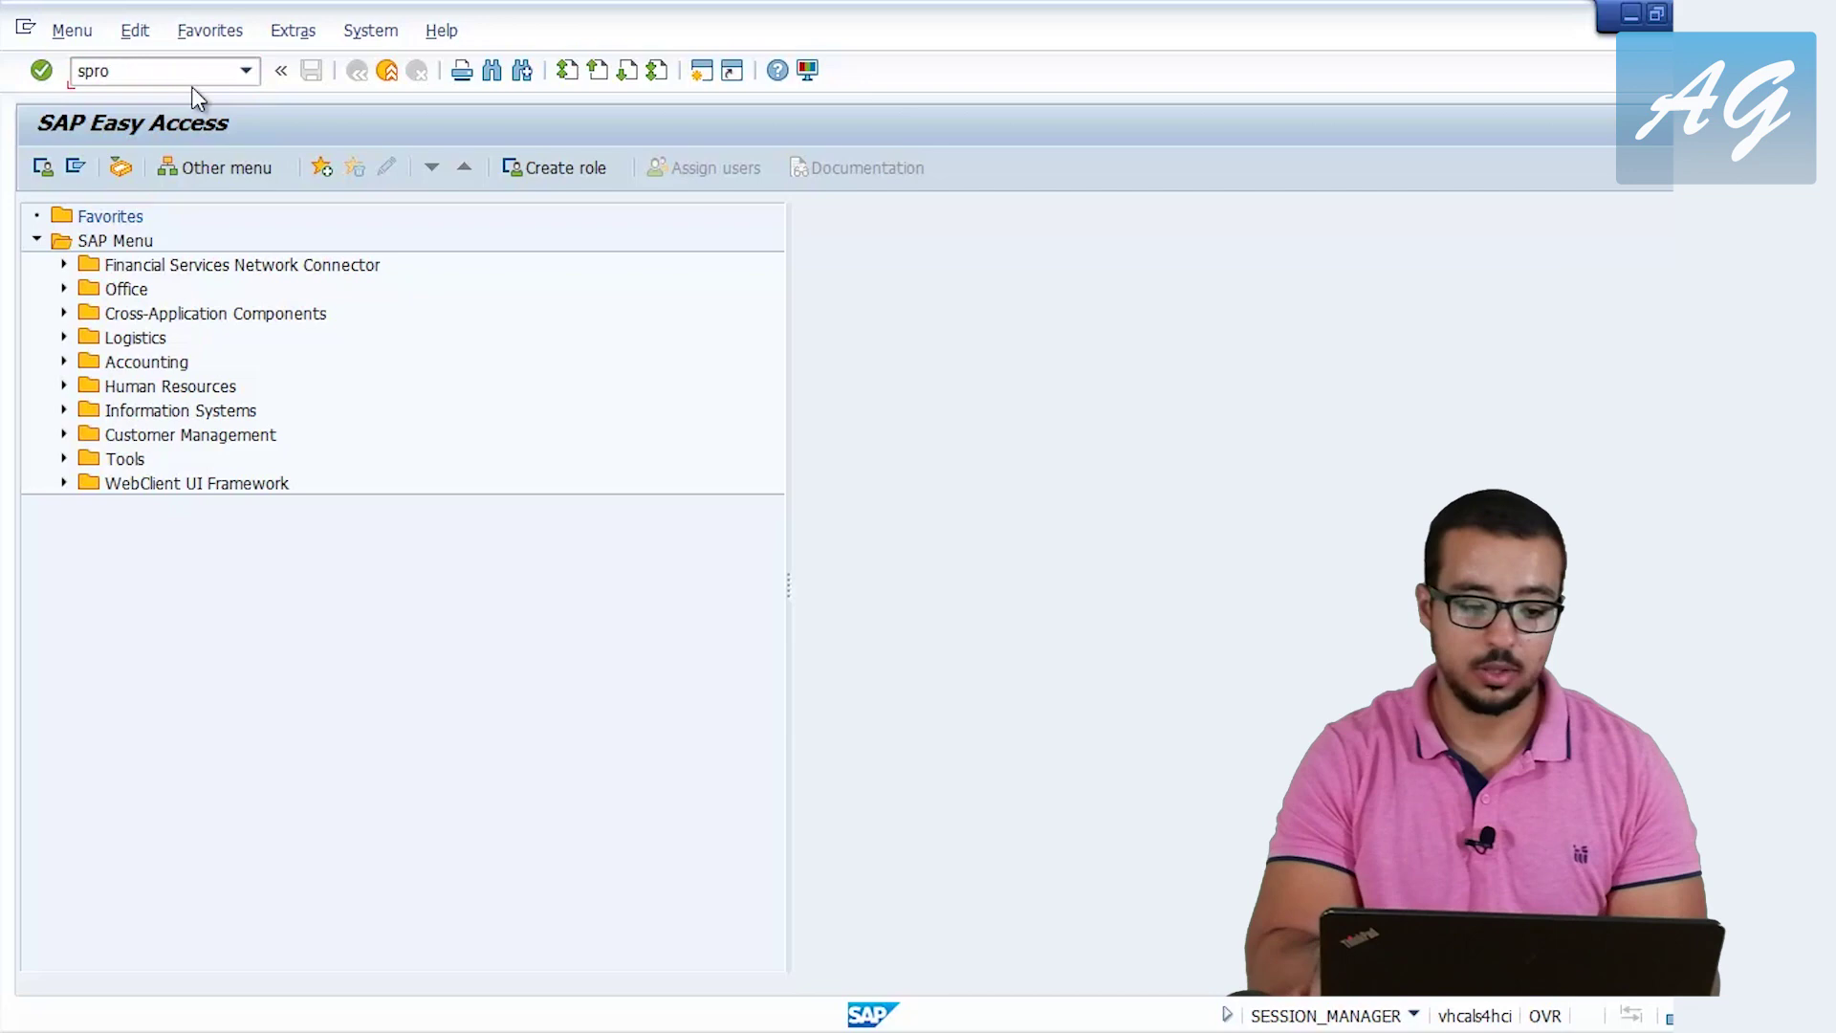
key("Return")
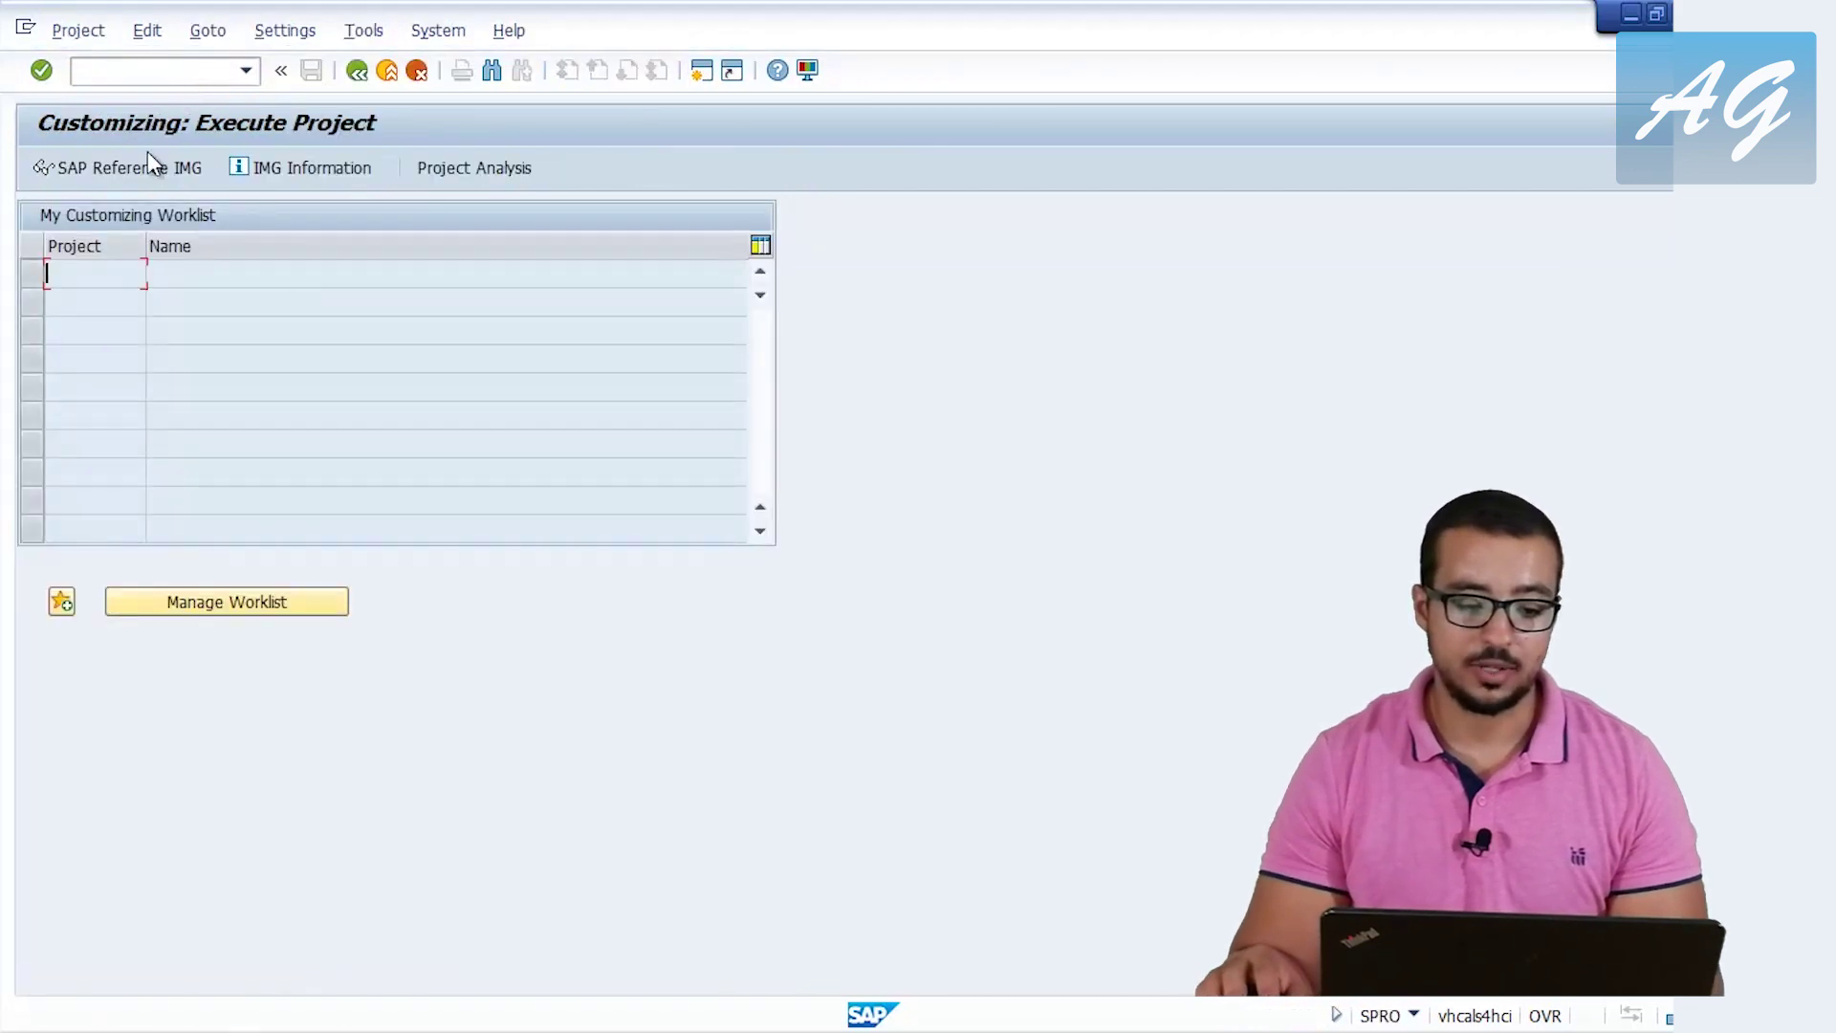
left_click(144, 167)
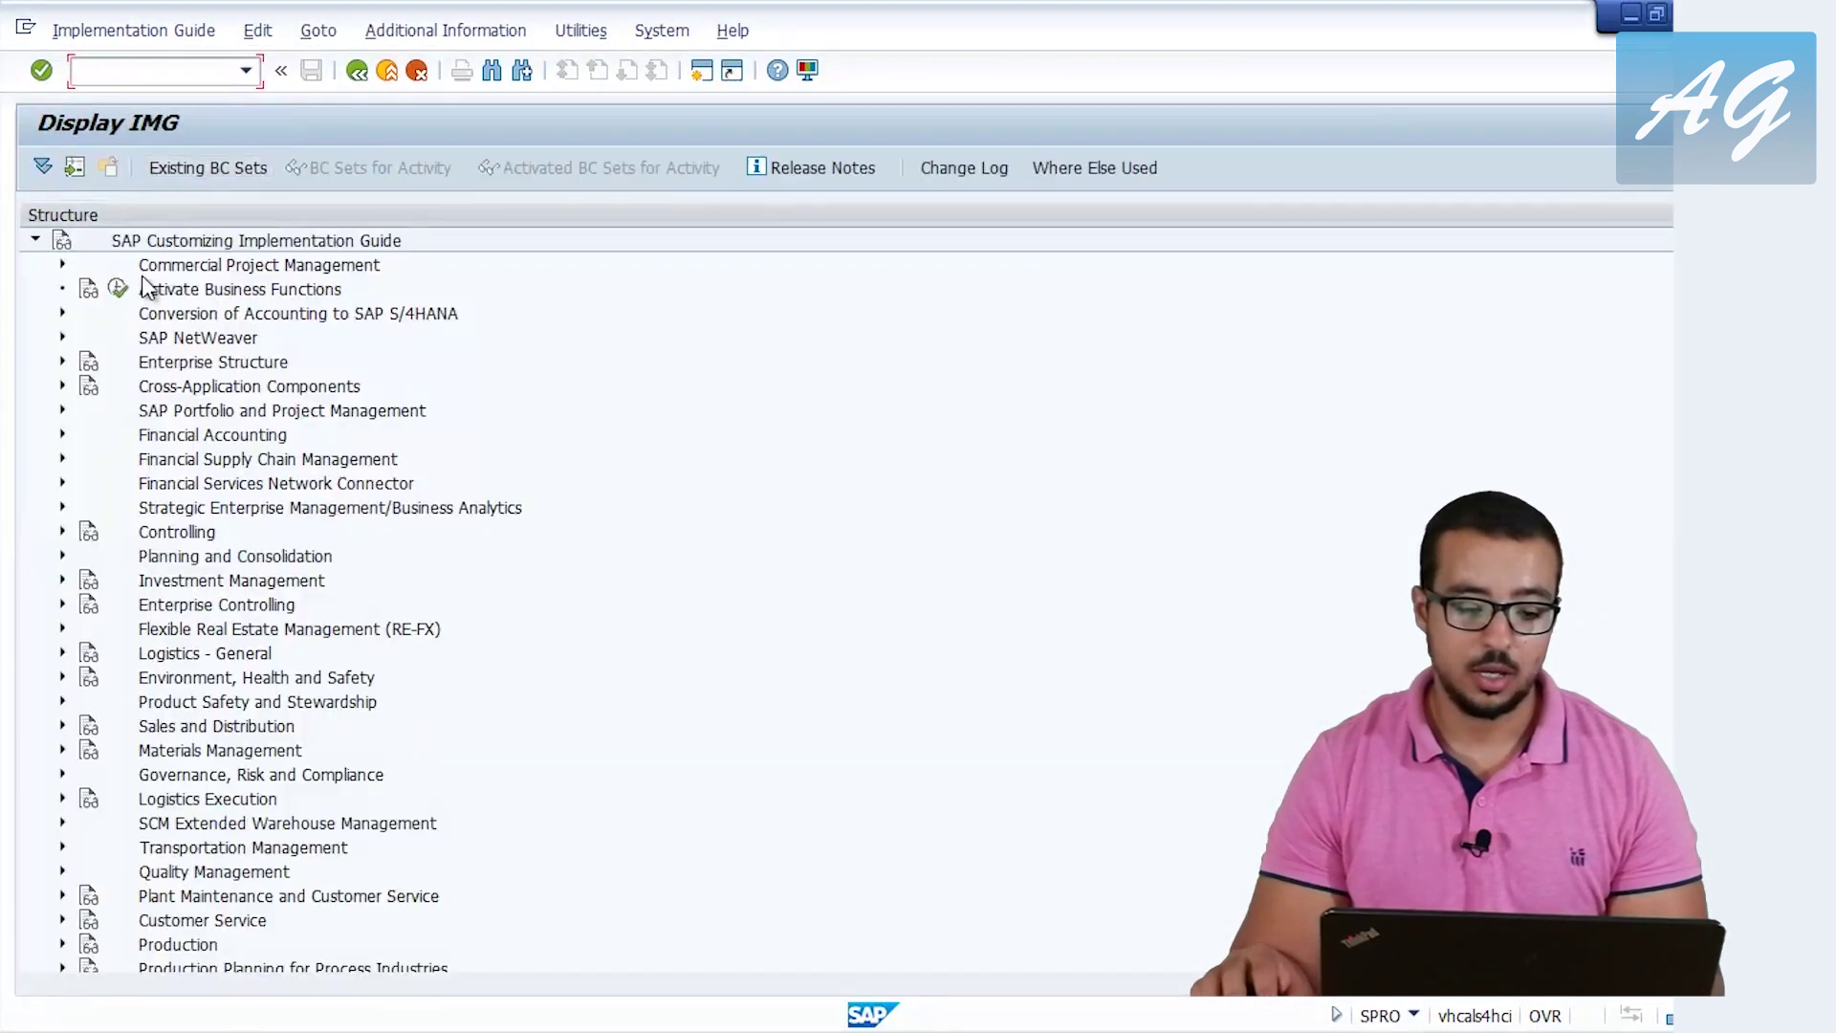
Open Define Alternative Reconciliation Account for Down Payments under Down Payment Made in the Accounts Receivable and Accounts Payable business transactions
left_click(63, 433)
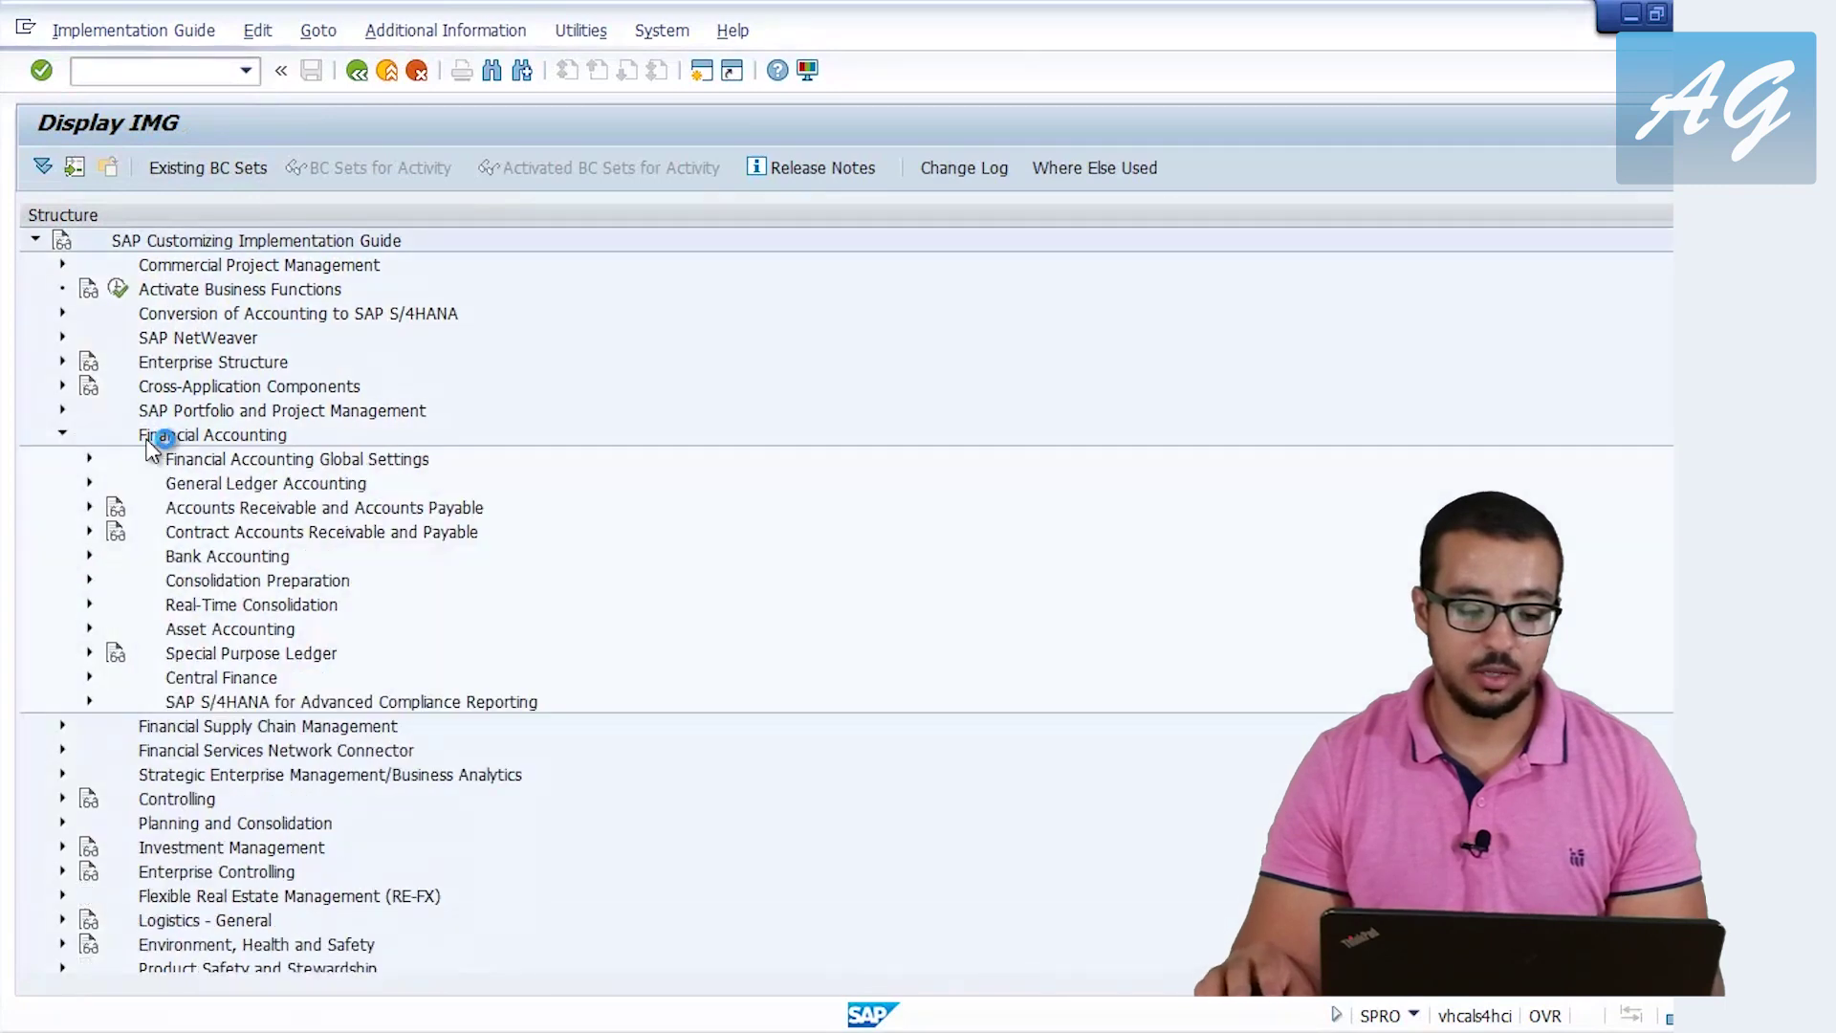
left_click(89, 507)
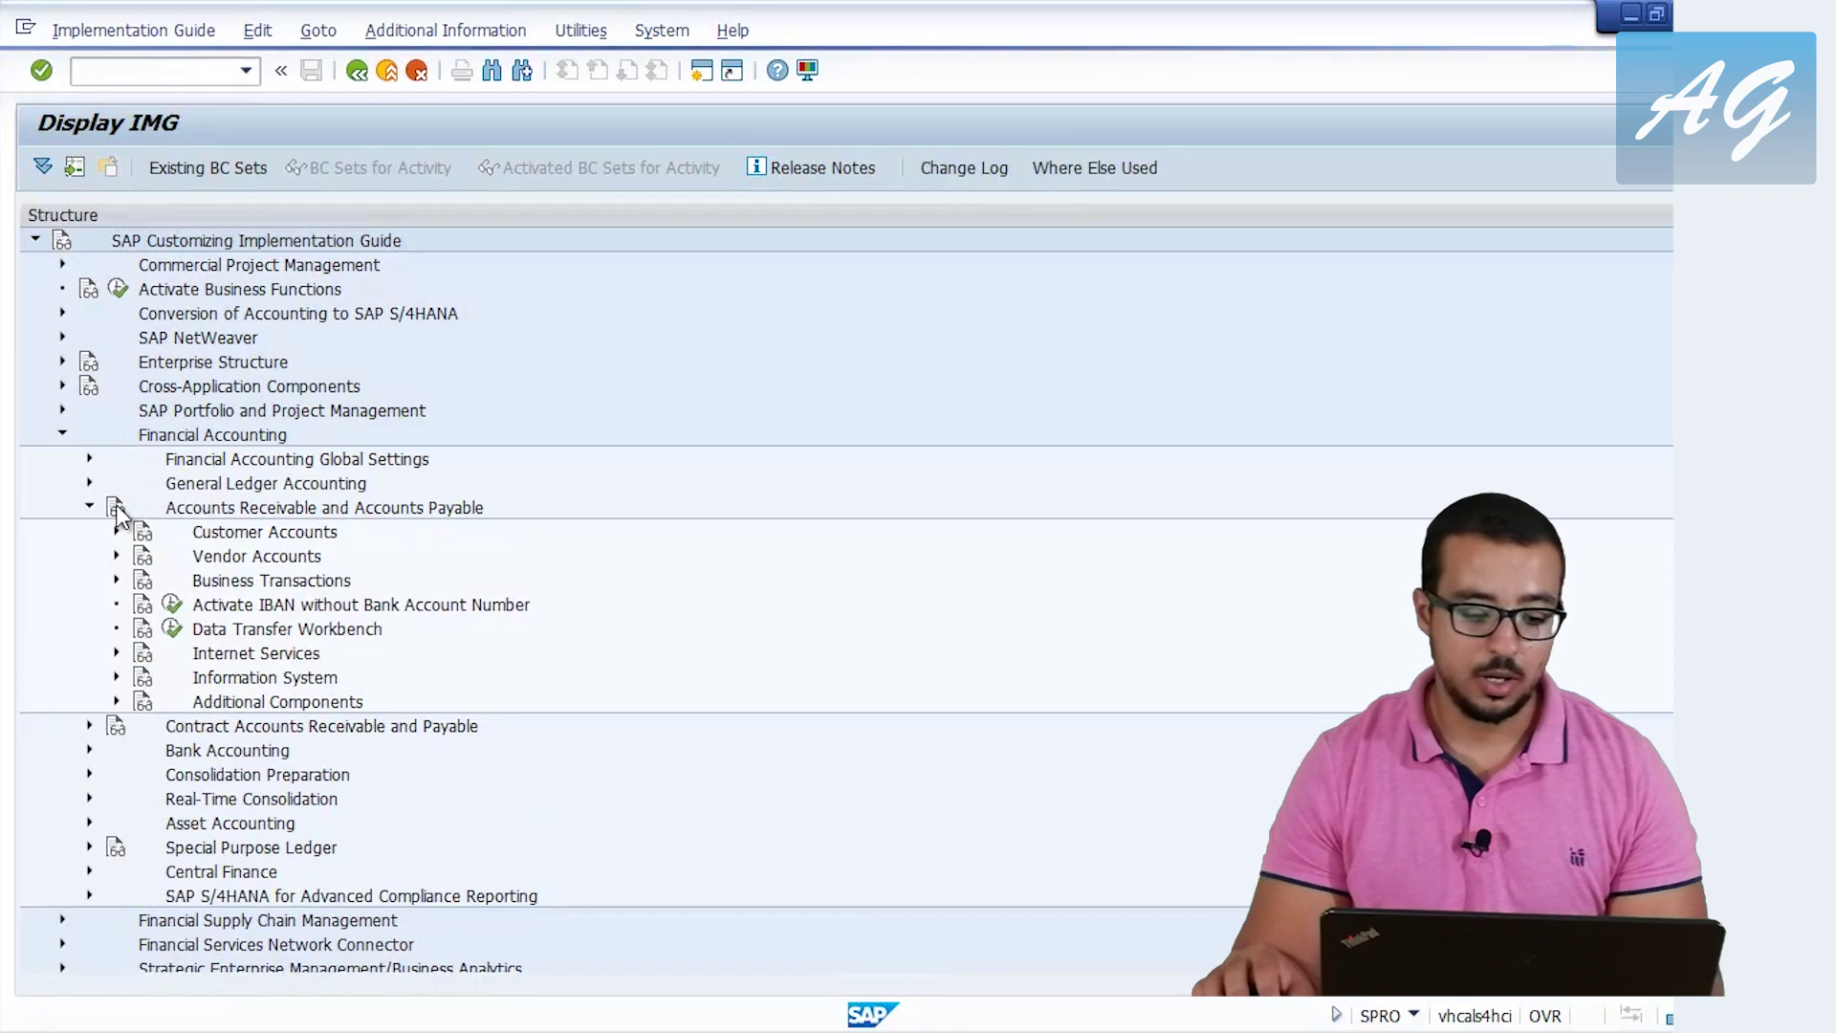
left_click(116, 579)
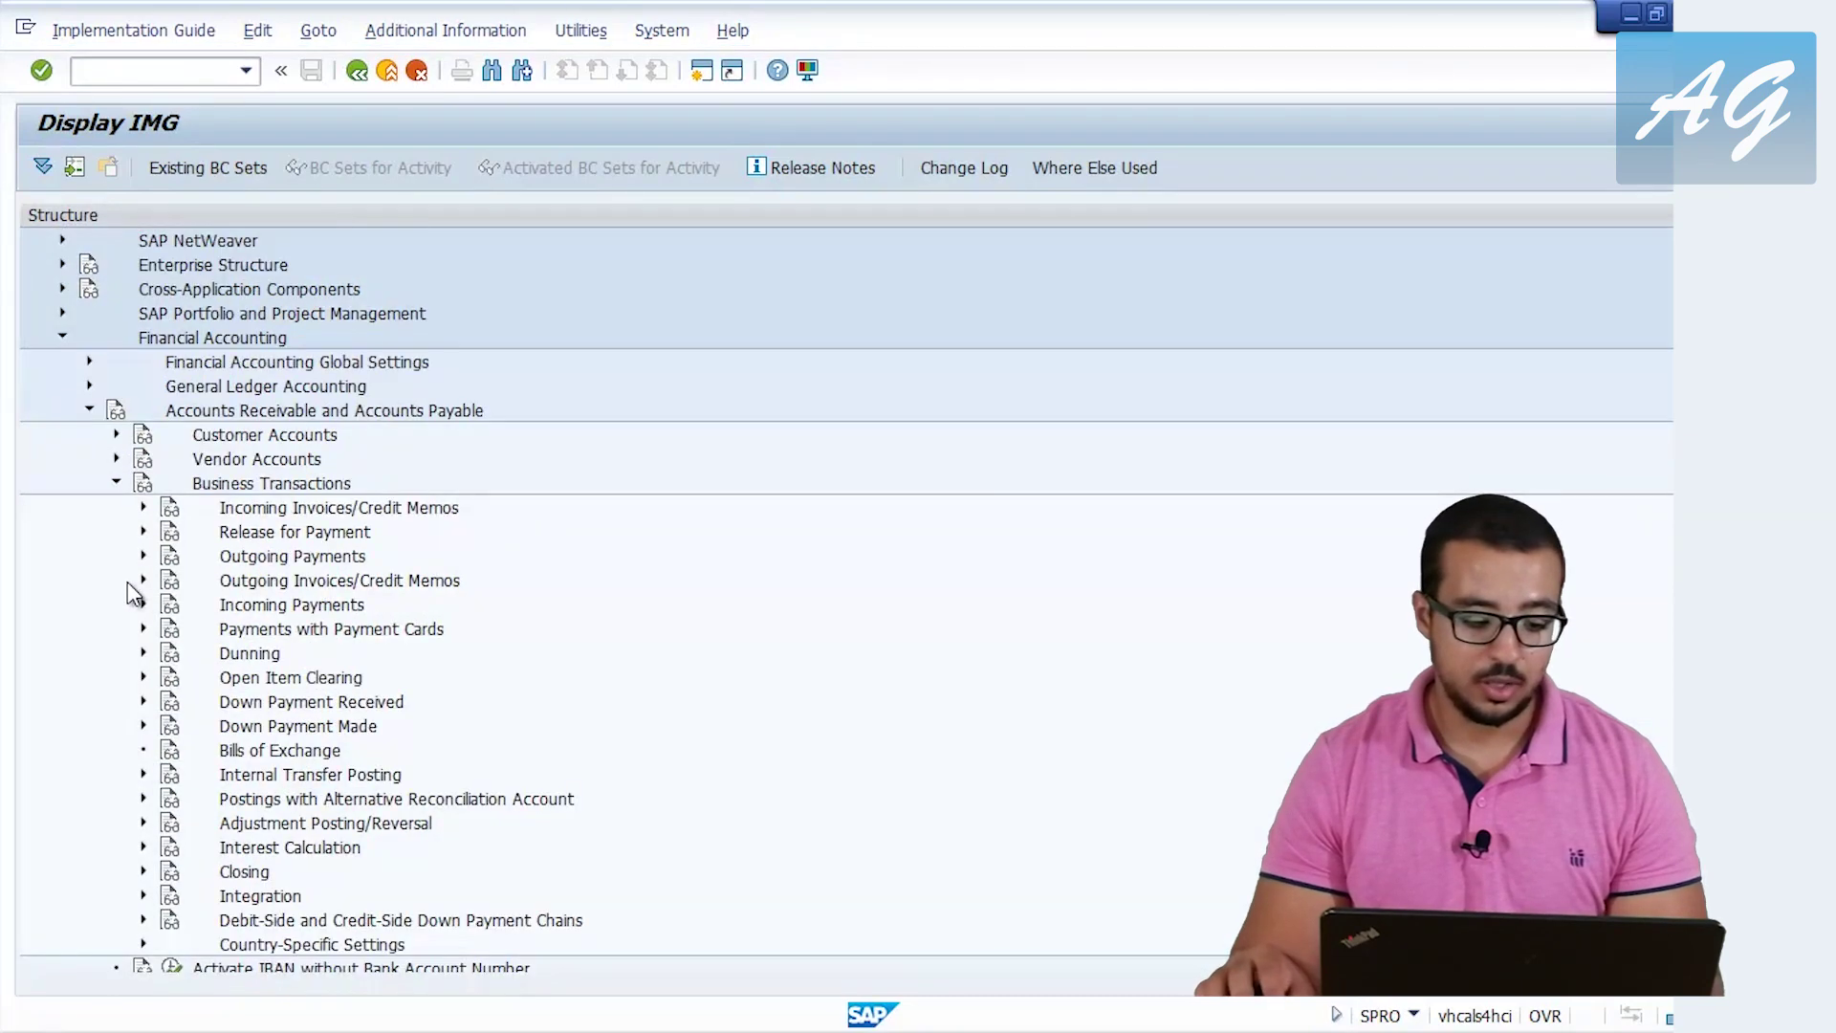
left_click(143, 726)
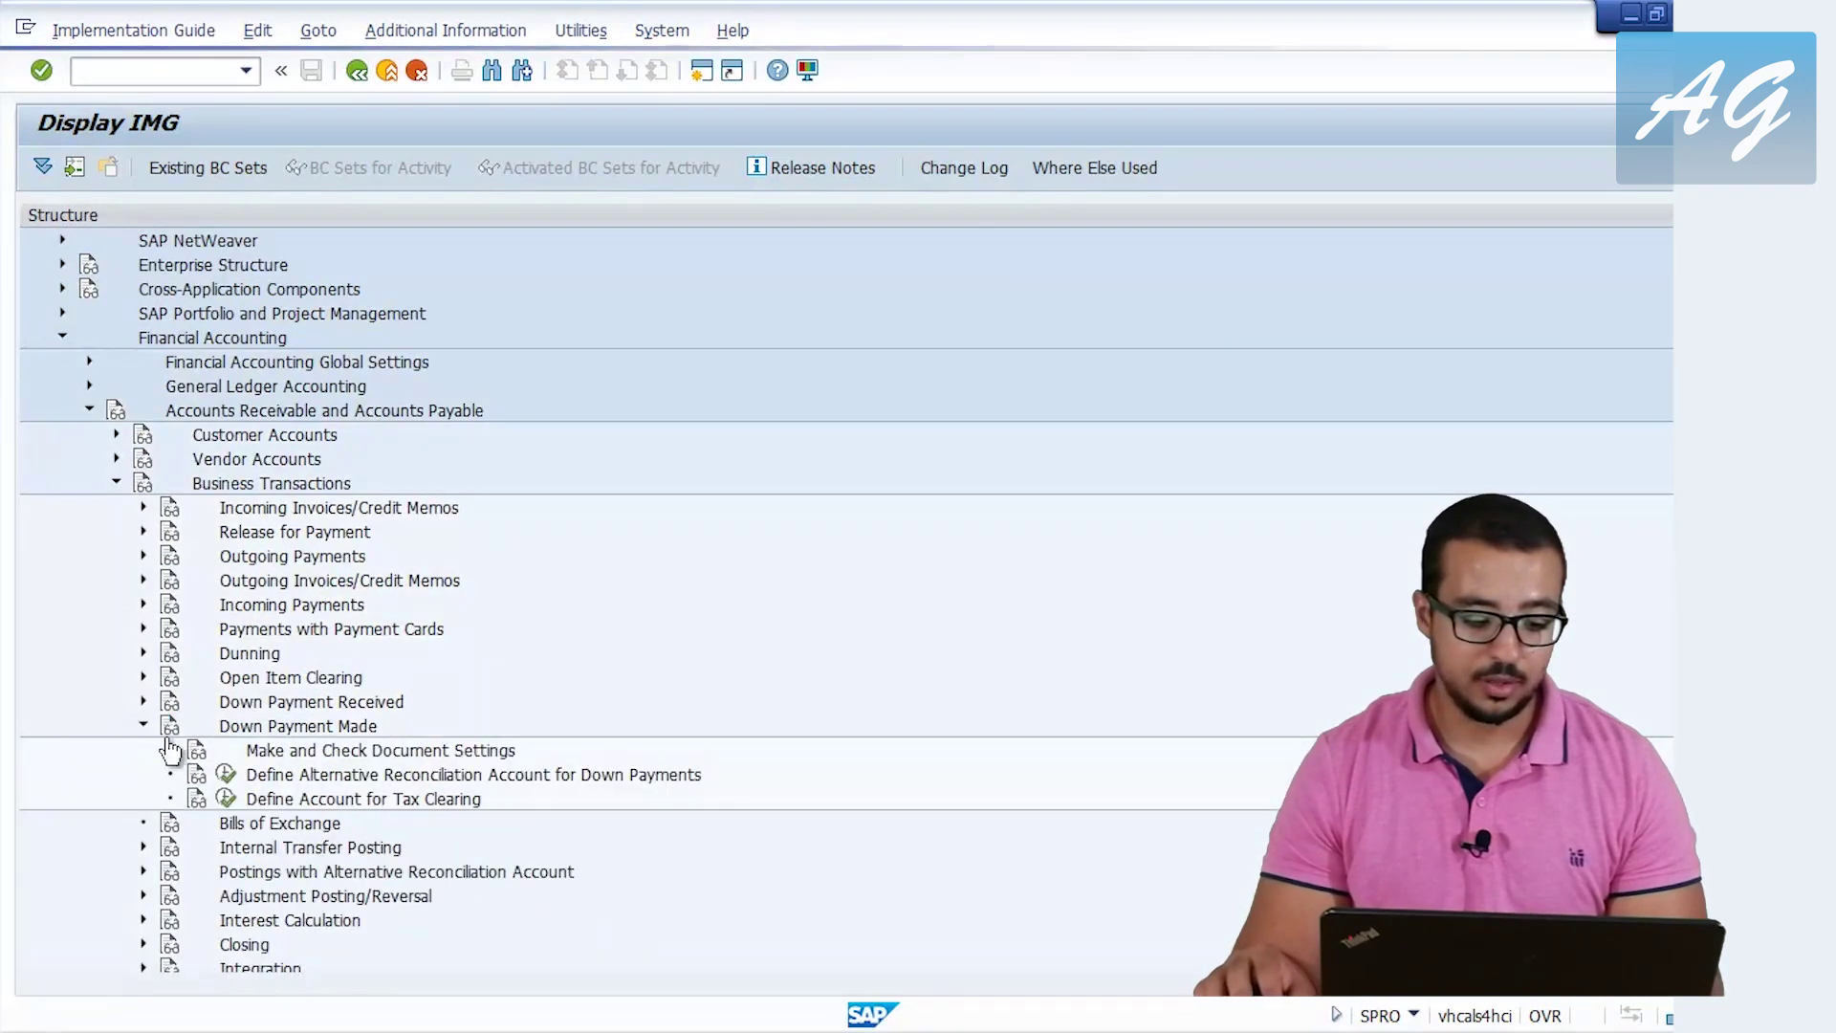
left_click(227, 776)
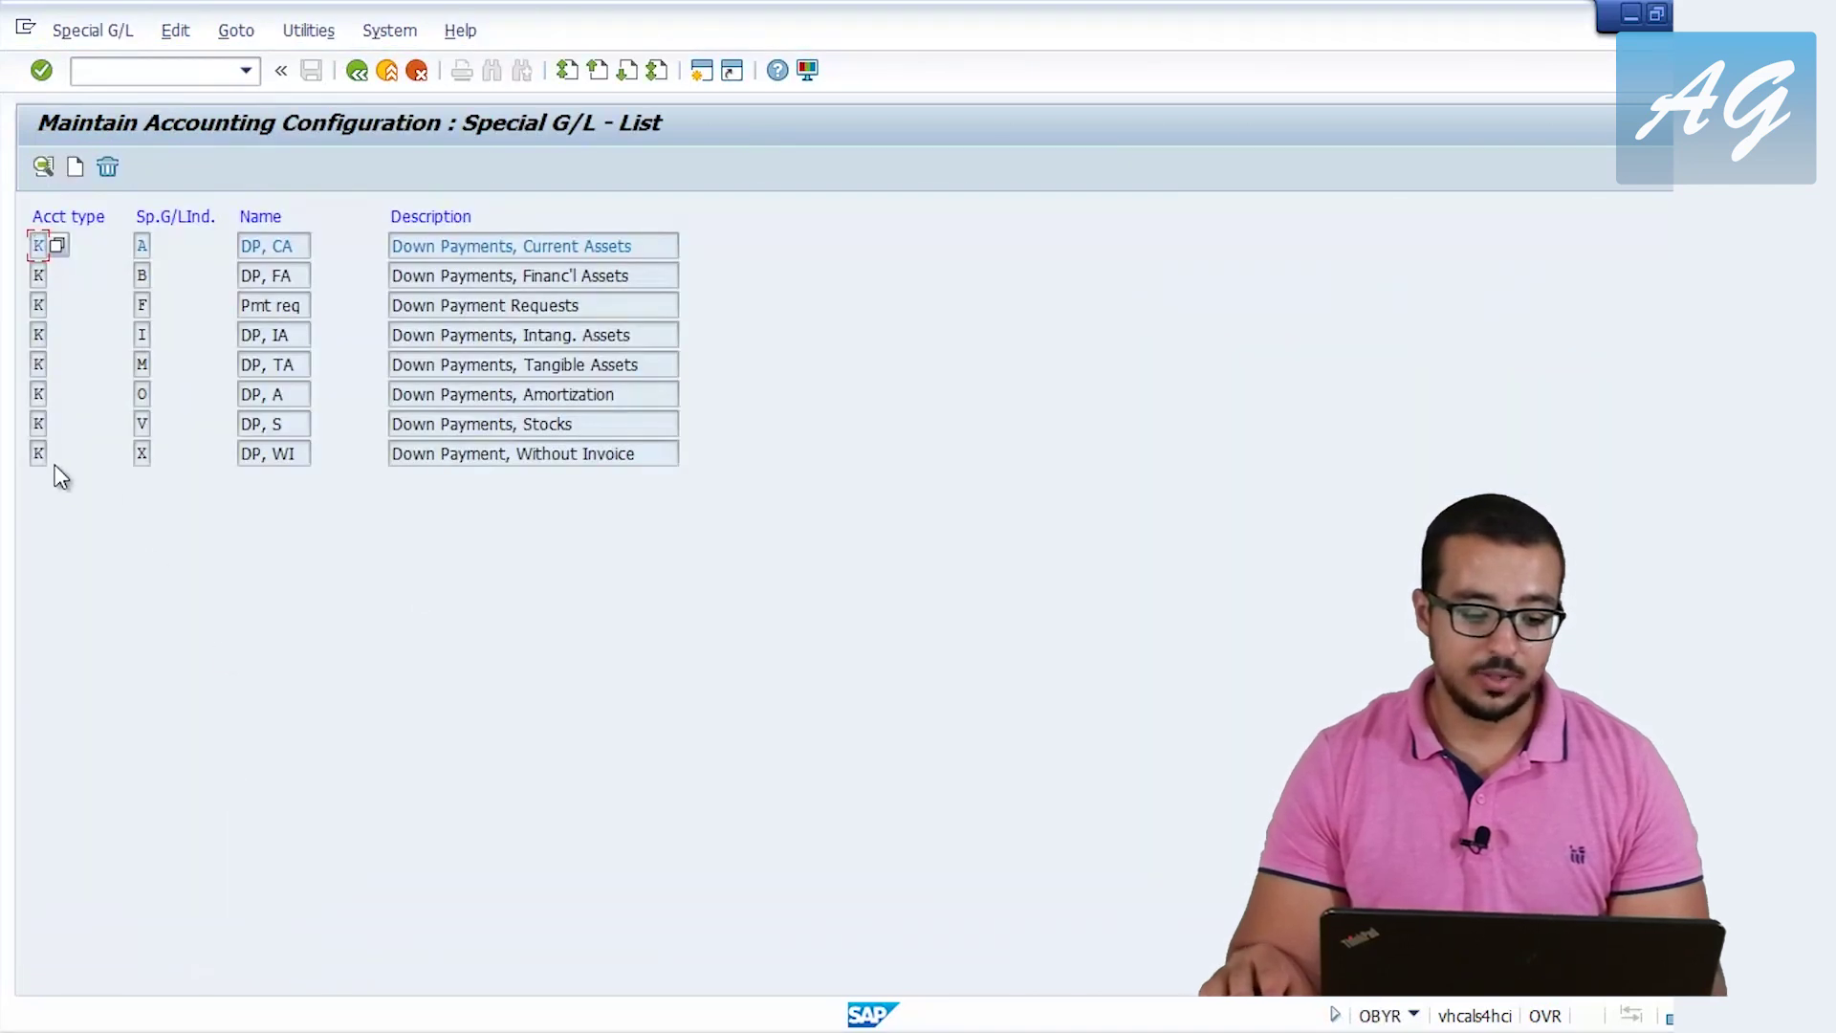
Open the account assignment of vendor special G/L indicator X, Down Payment, Without Invoice, for chart of accounts YCOA
left_click(141, 453)
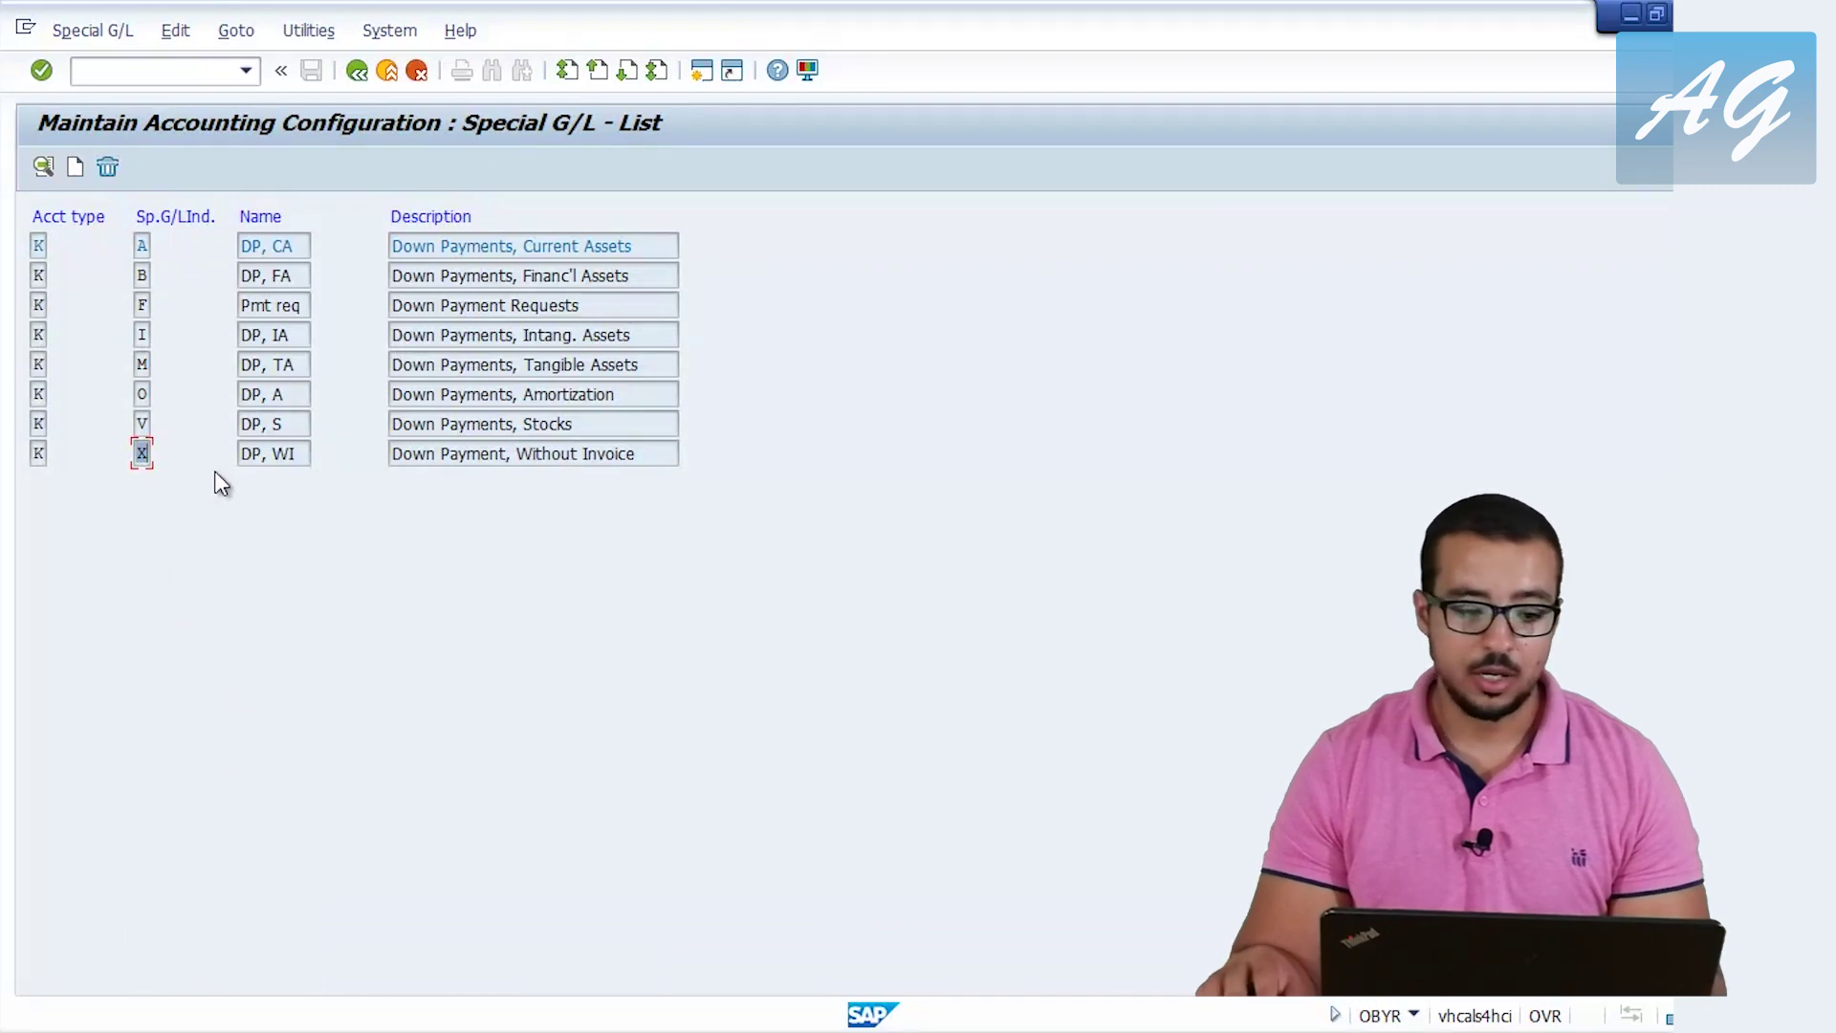
double_click(141, 453)
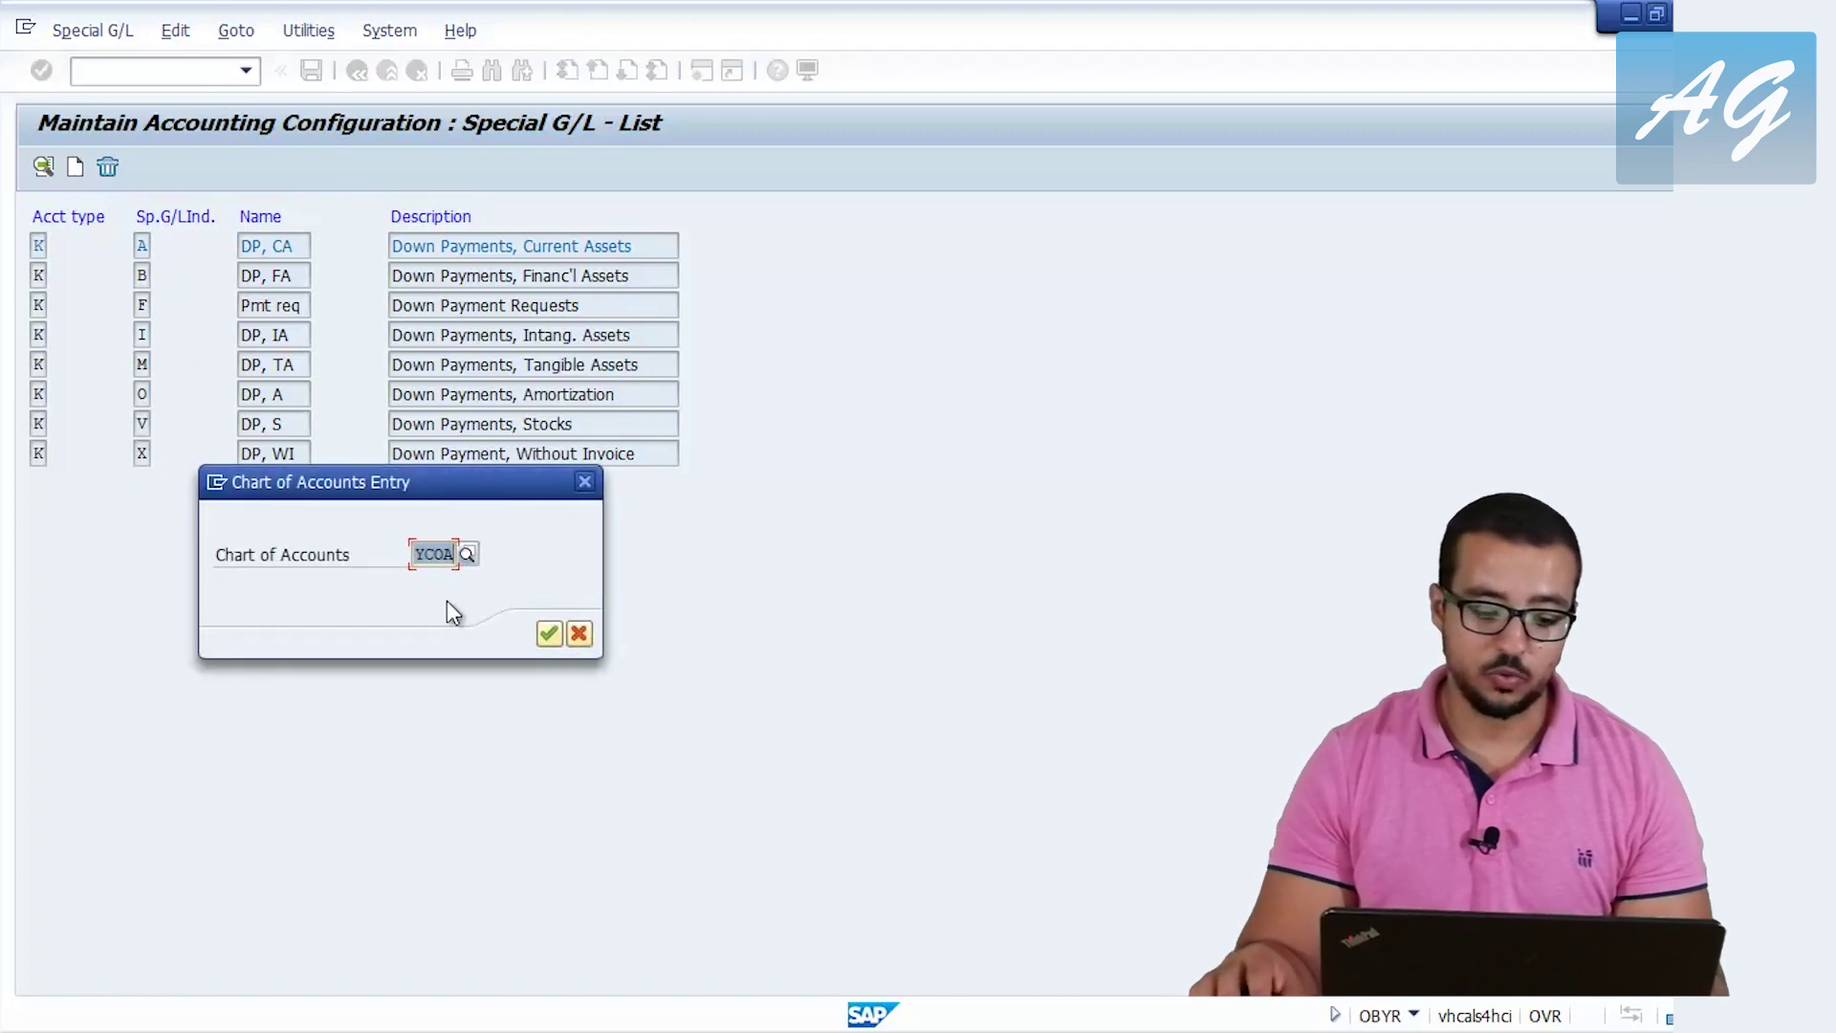
key("Return")
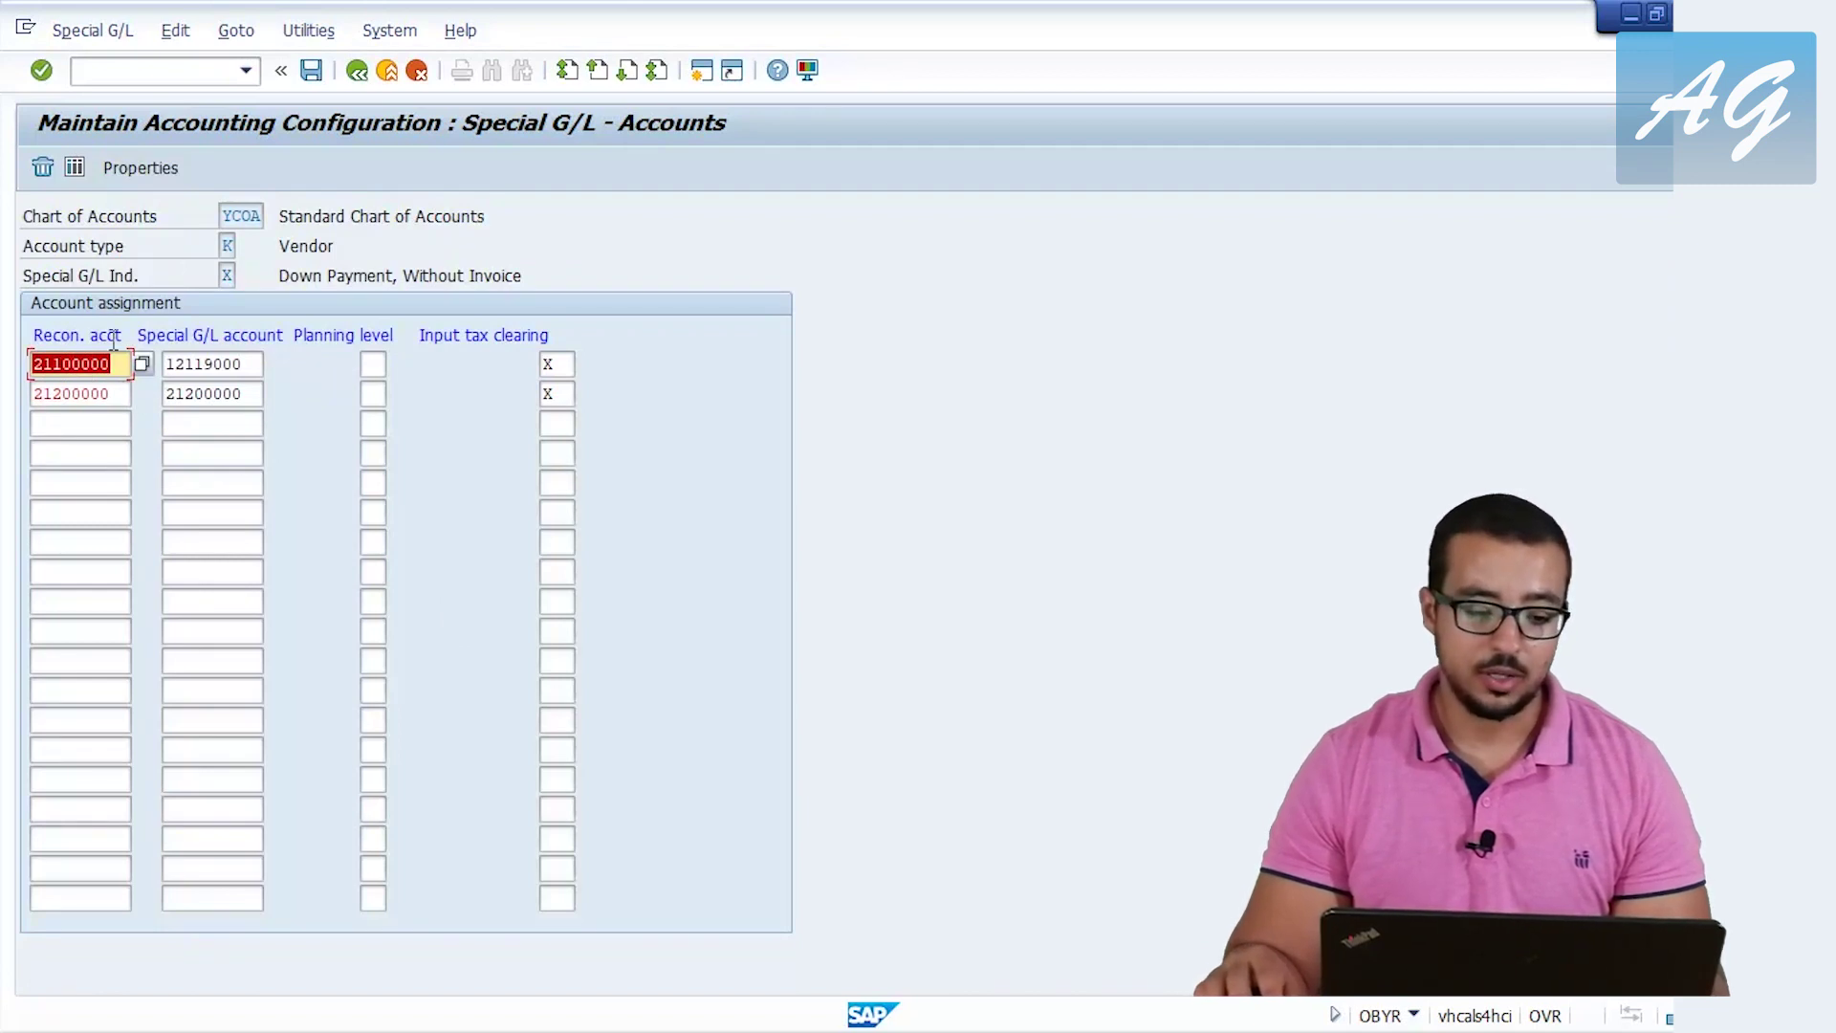
Examine which special G/L account is assigned to reconciliation account 21100000 for this indicator, and return to the IMG structure
key("ctrl+y")
left_click_drag(33, 327, 137, 342)
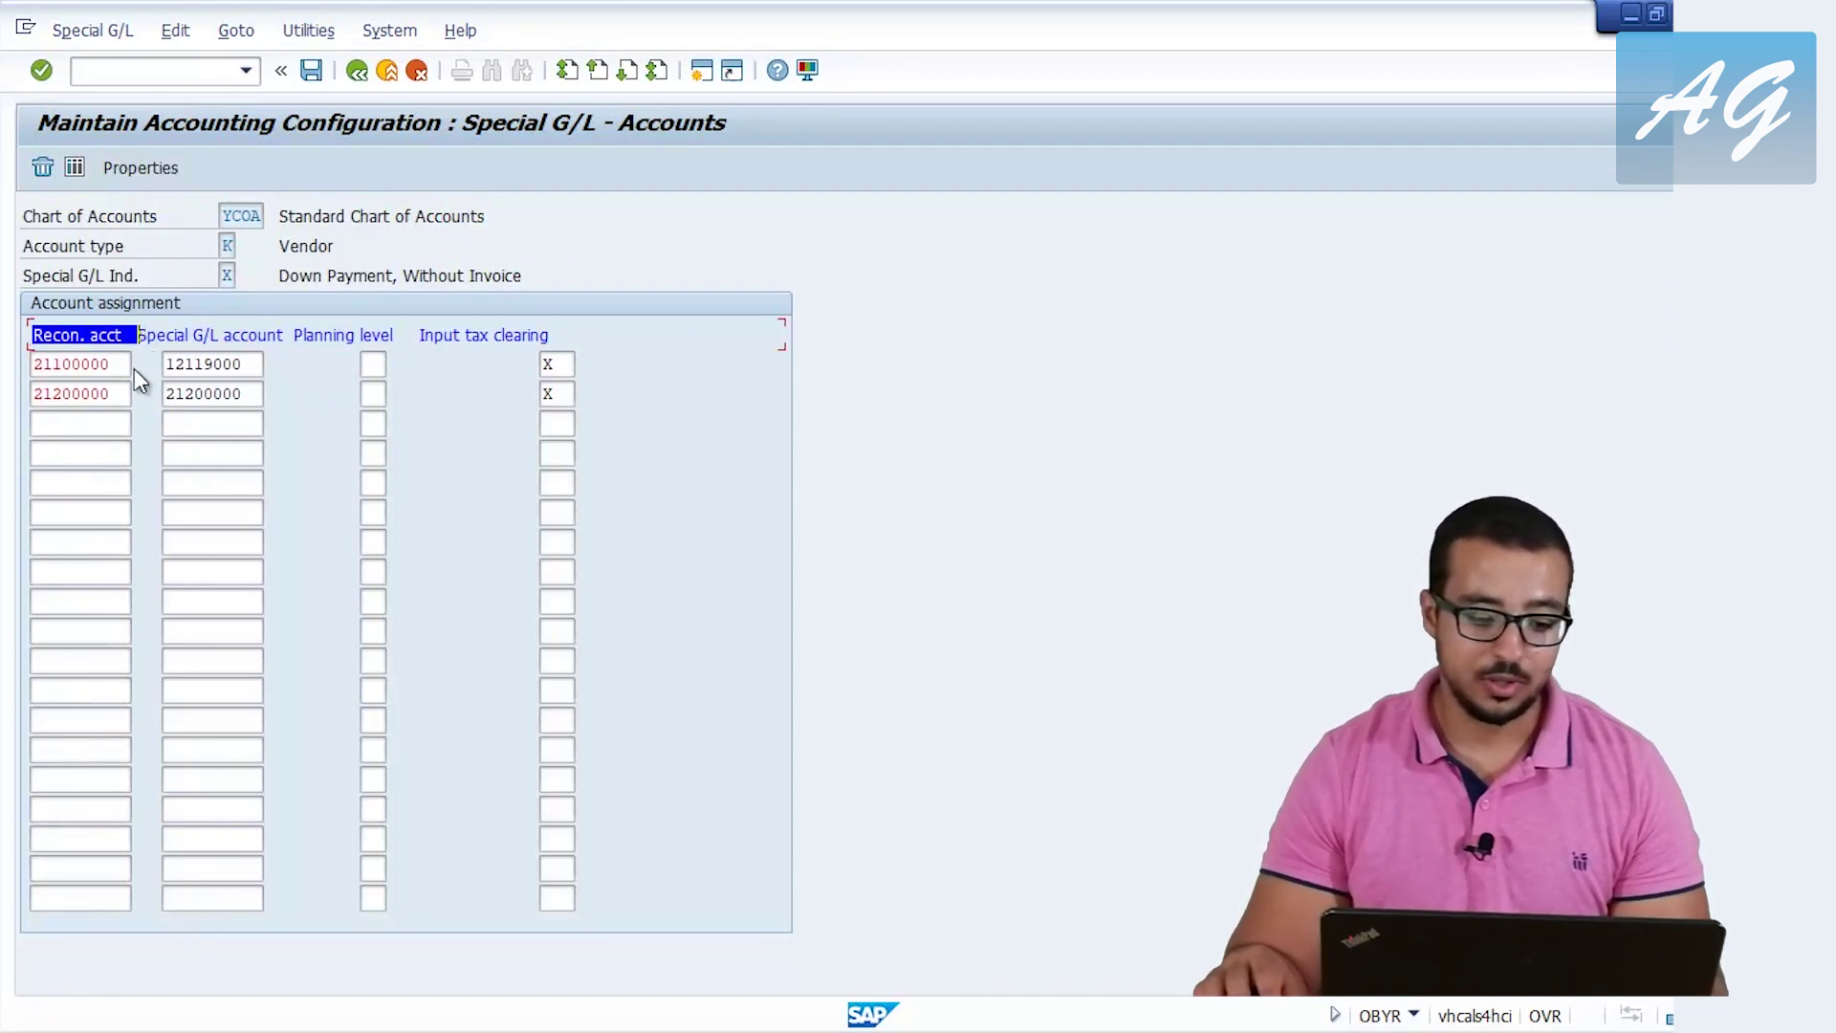
left_click(118, 363)
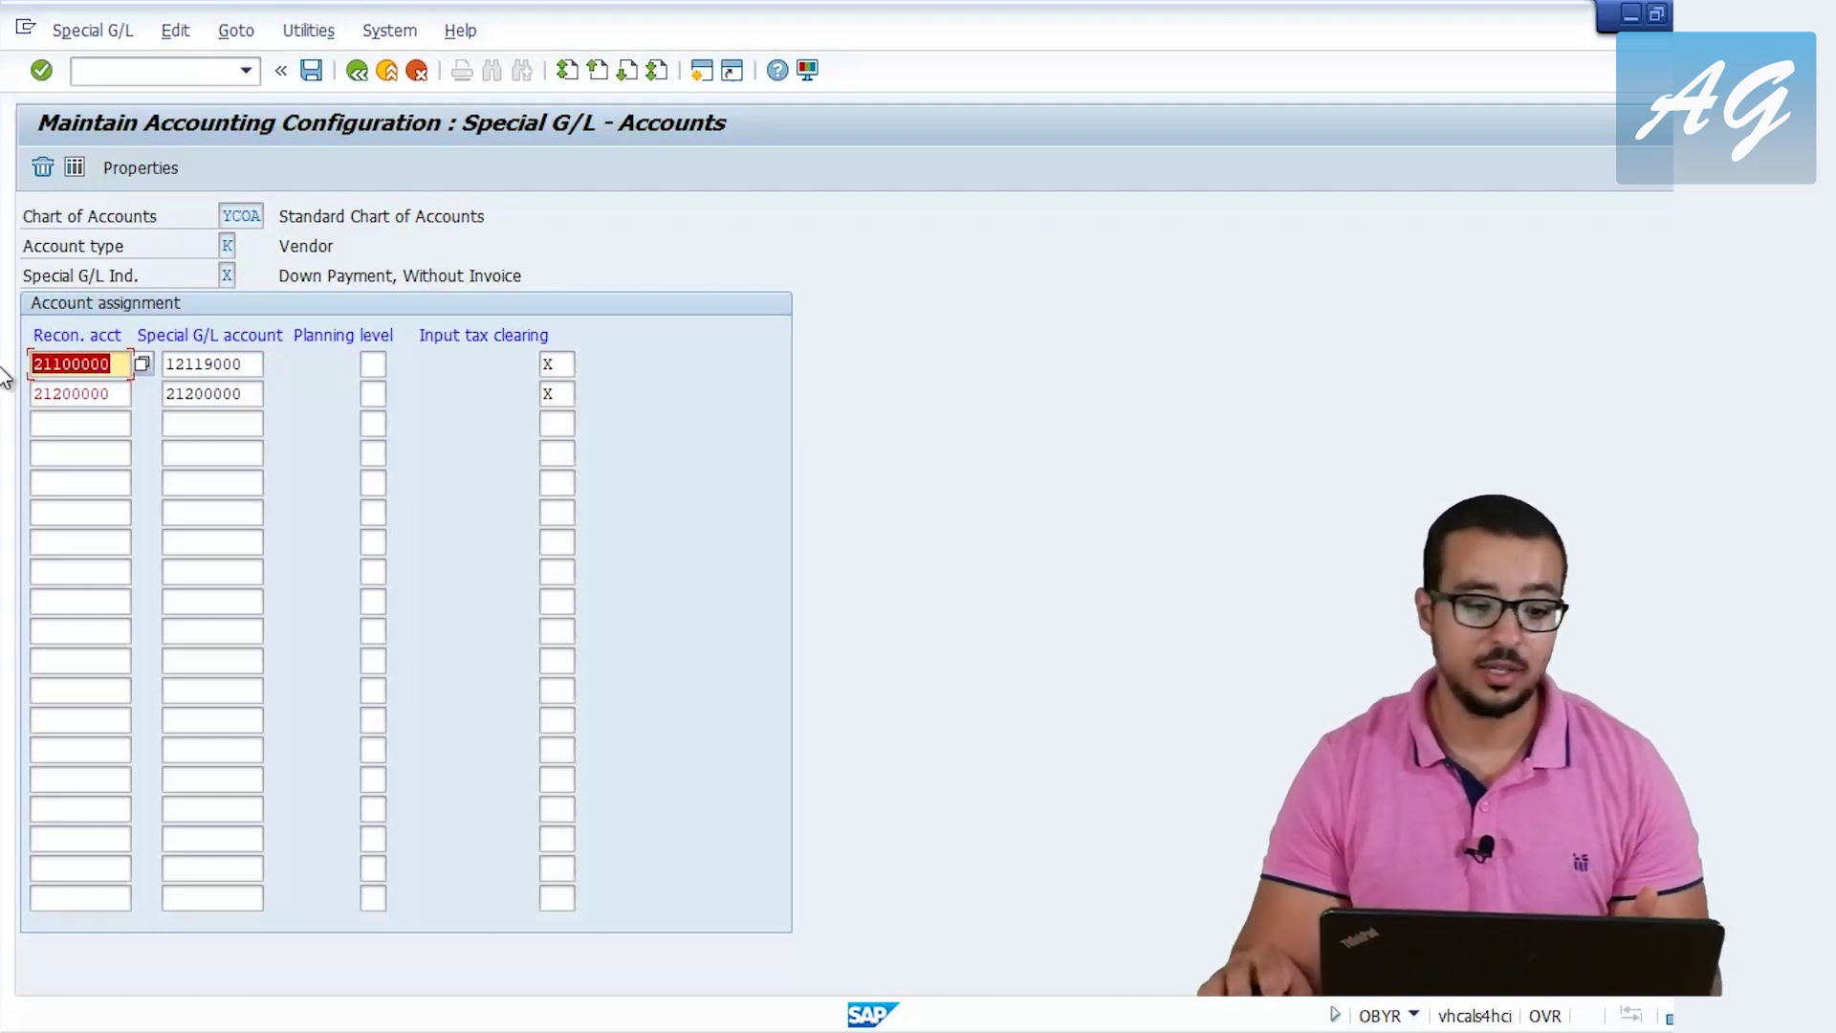
left_click(227, 275)
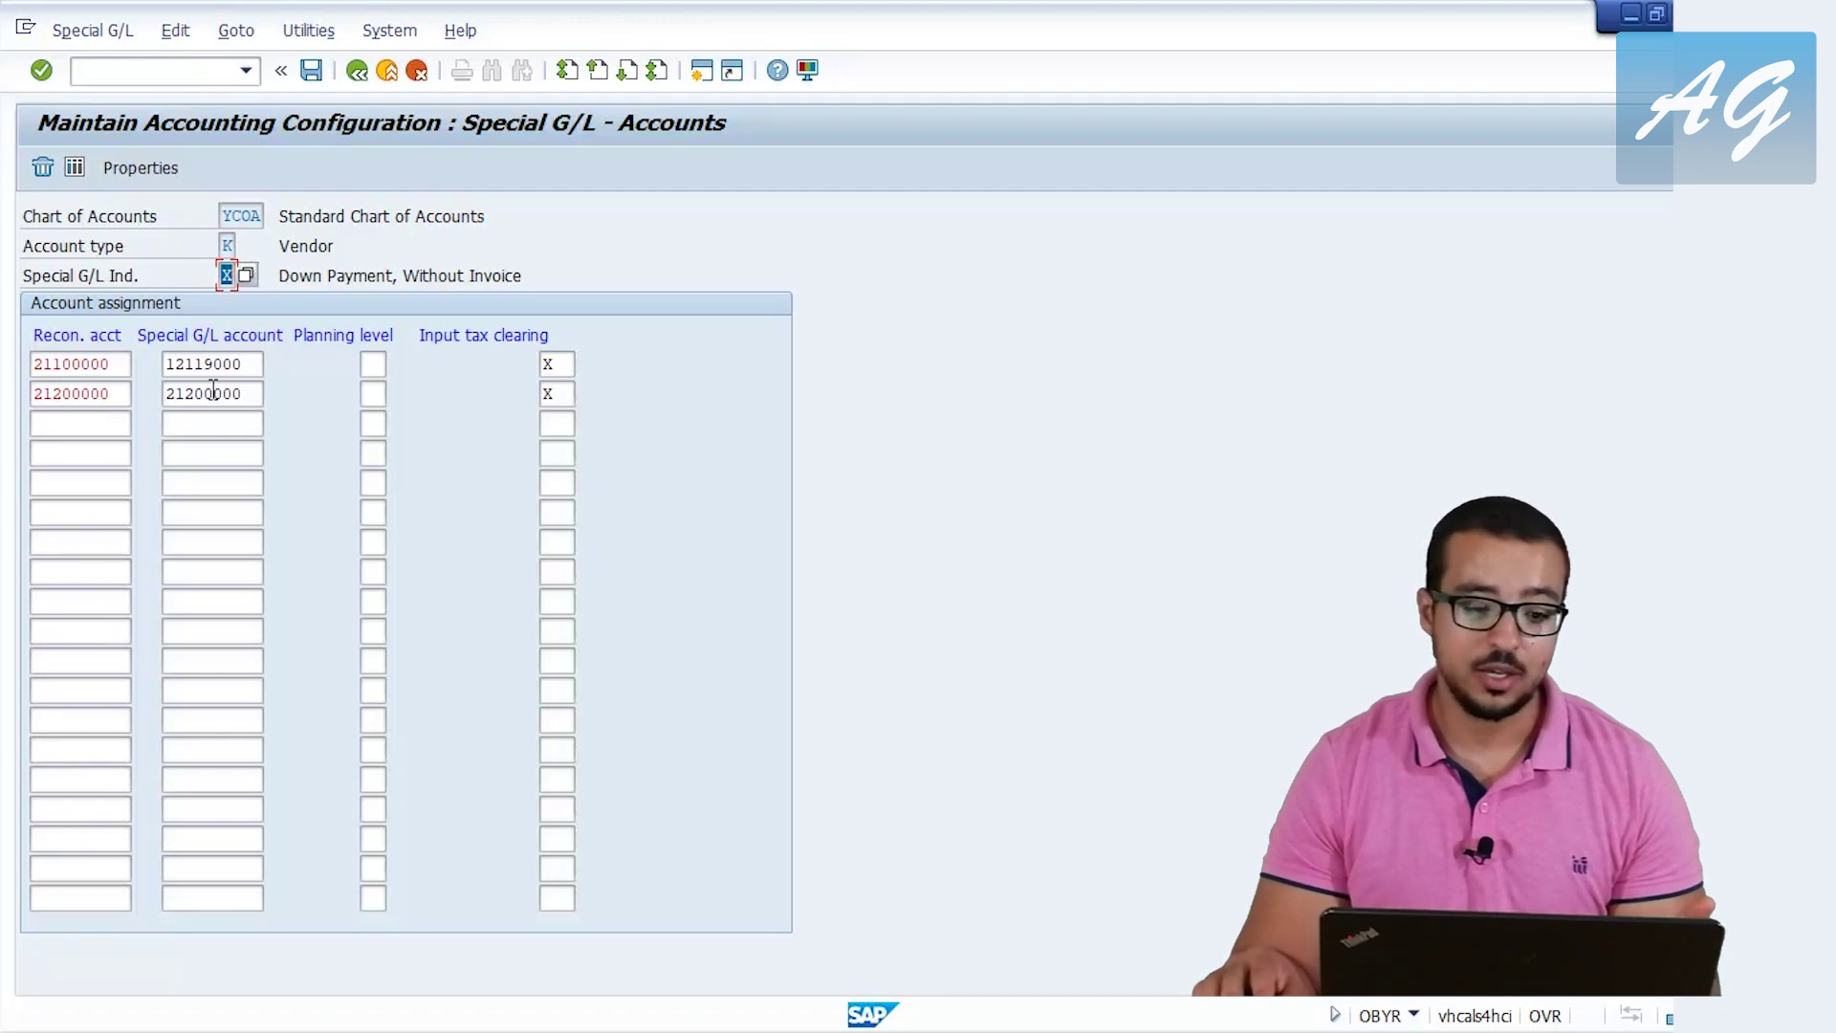
left_click_drag(256, 362, 119, 356)
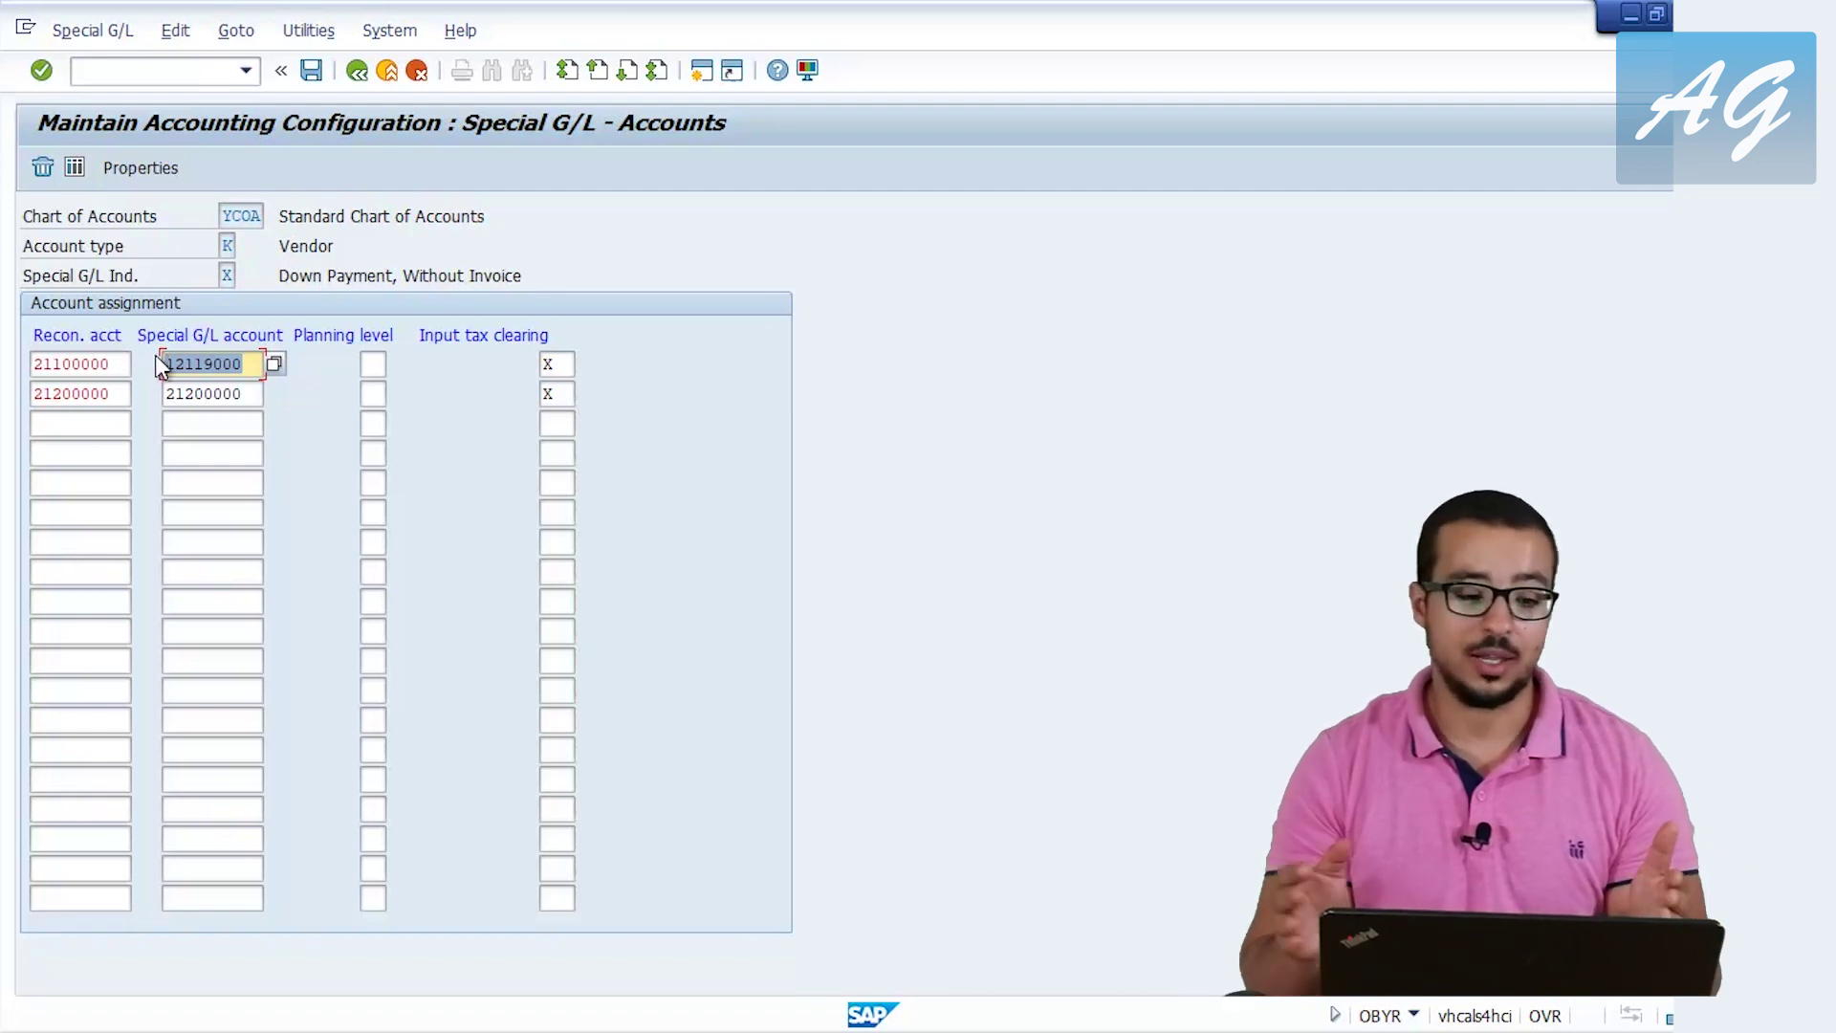
key("F3")
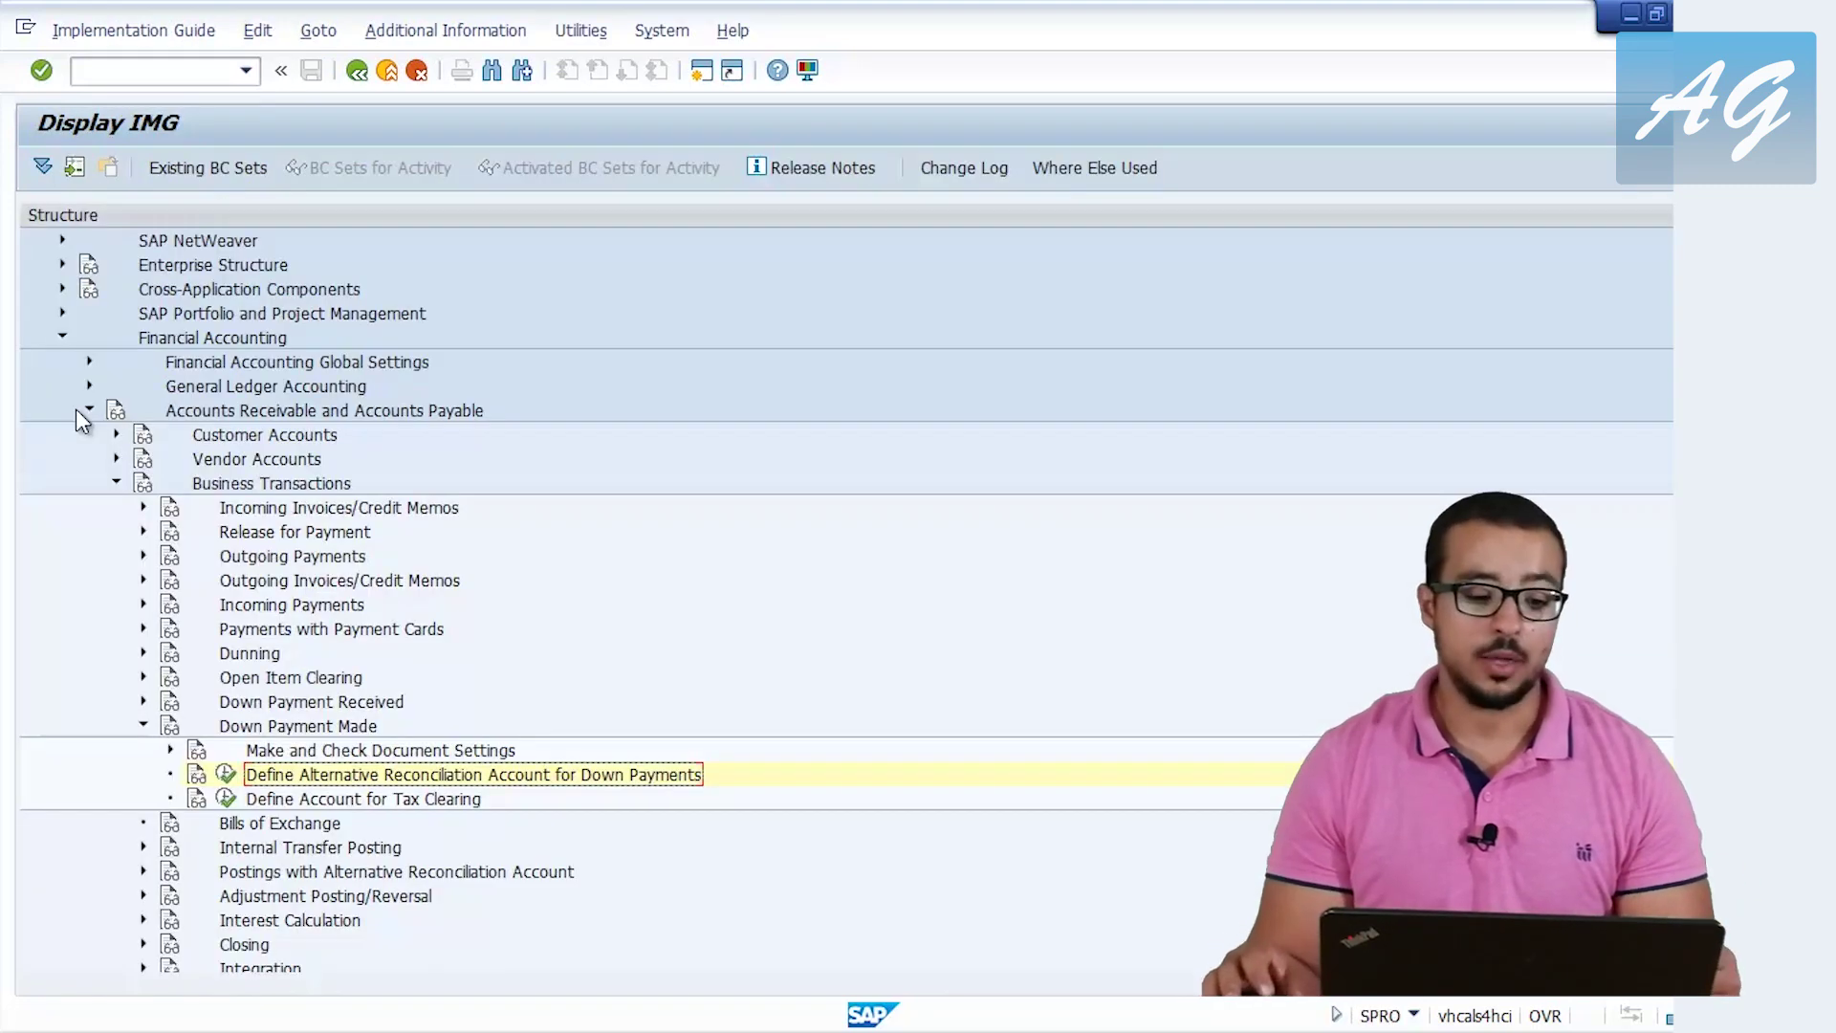